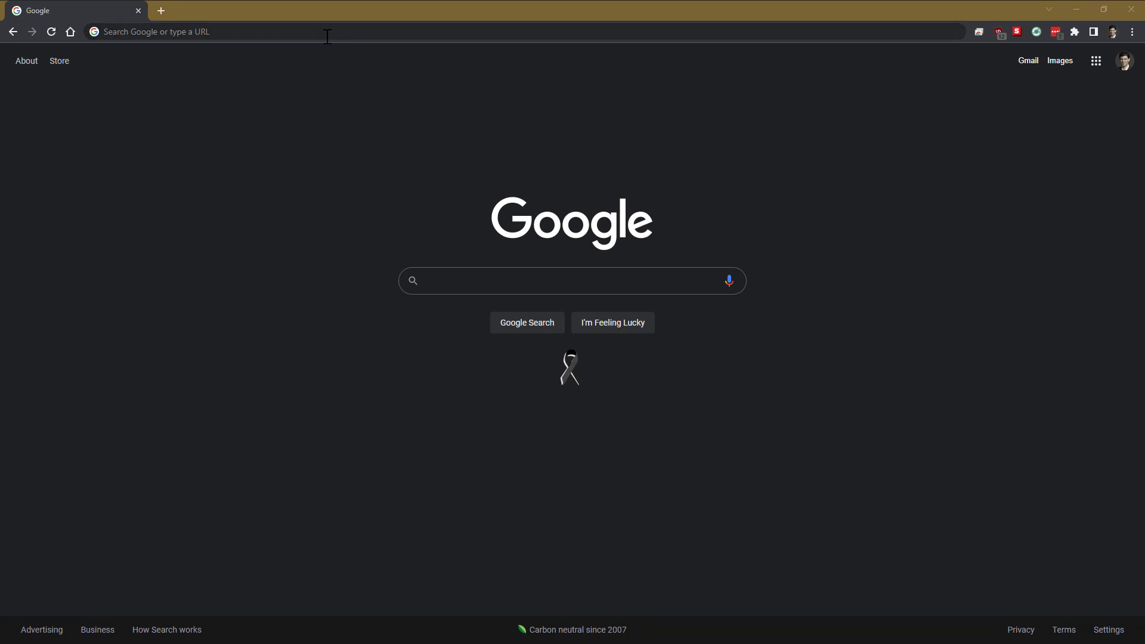
# Step: Load sotamat.com and go to the account registration page
pyautogui.click(328, 37)
pyautogui.write('so')
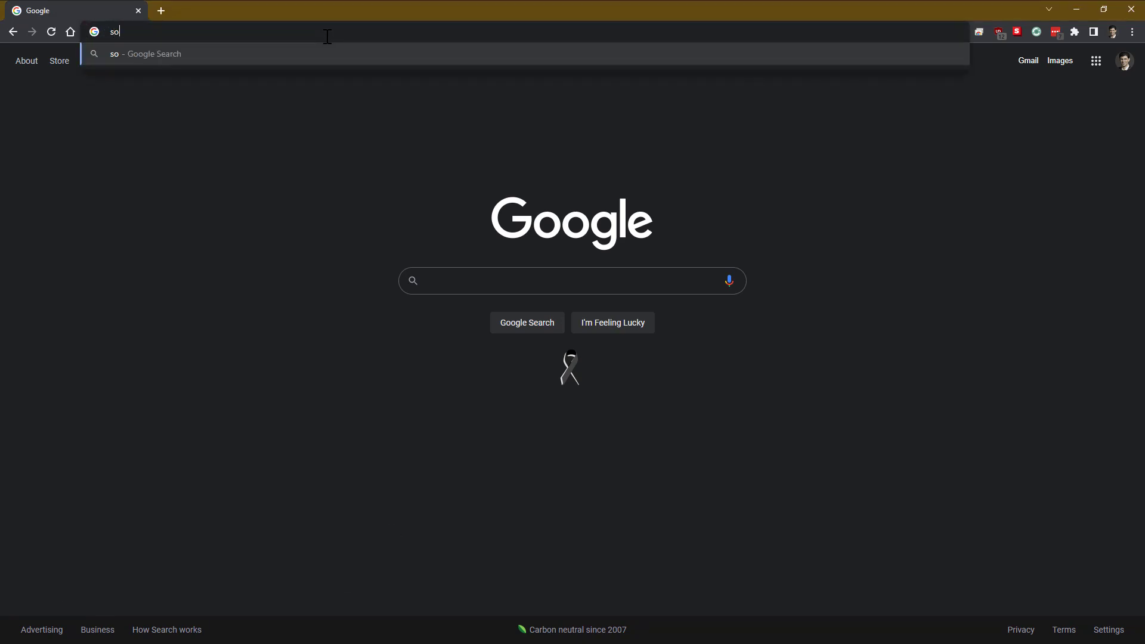
pyautogui.write('tamat.com')
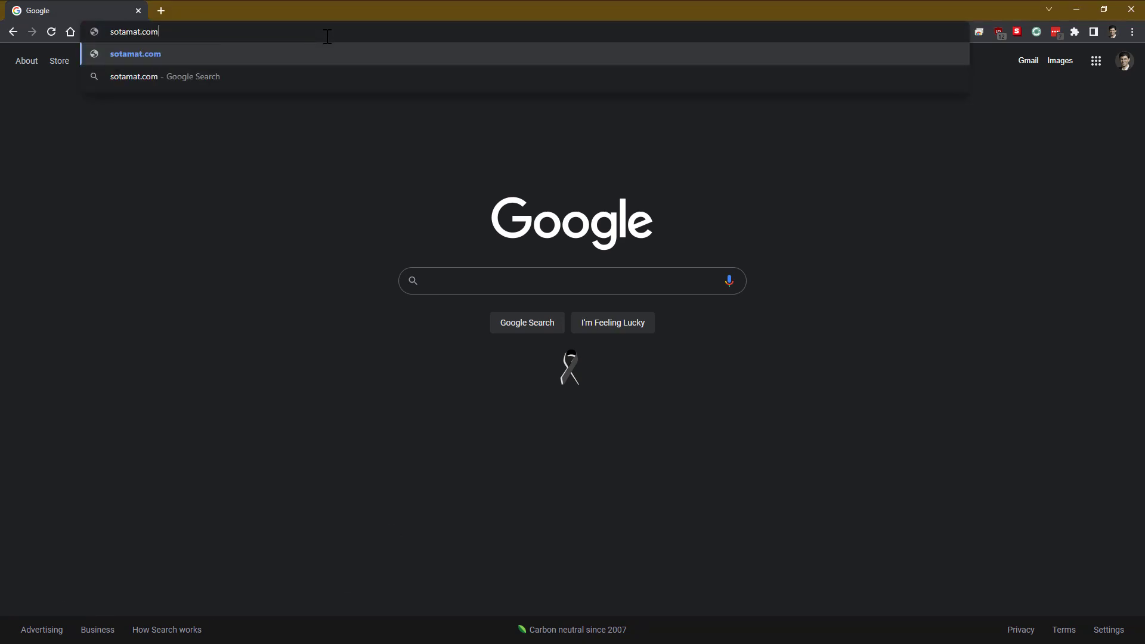
pyautogui.press('Return')
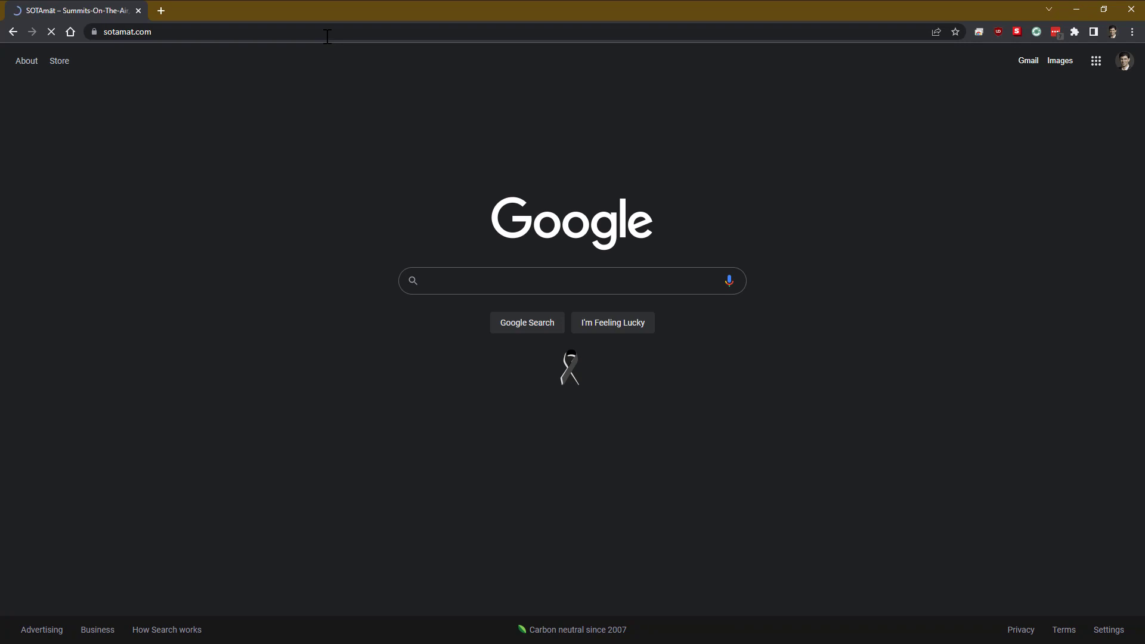
pyautogui.scroll(-9, 394, 349)
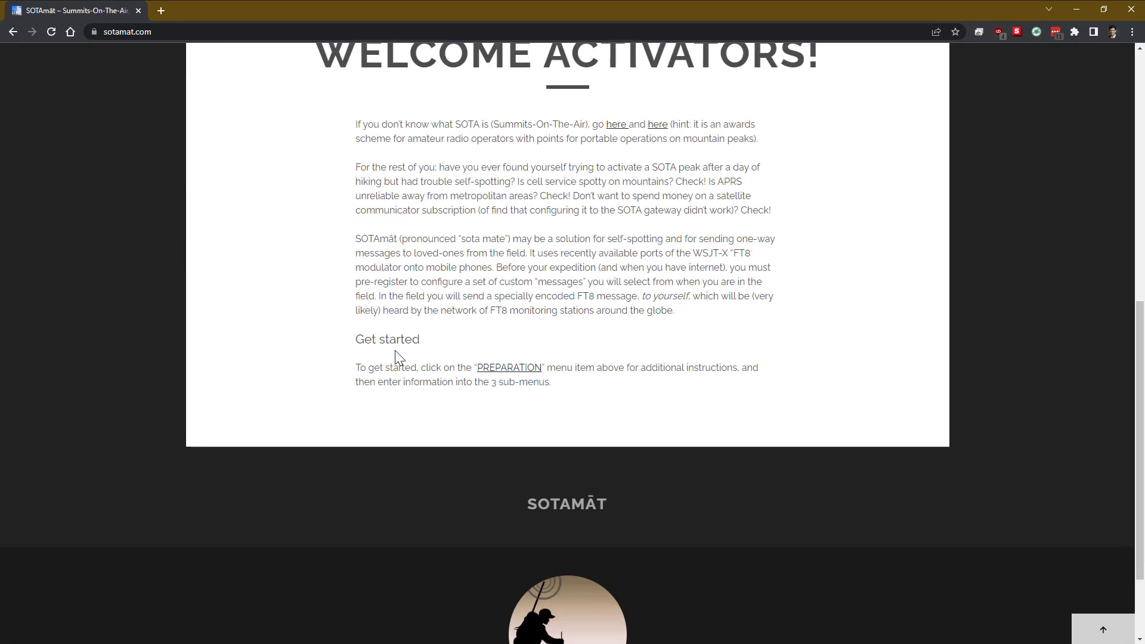
pyautogui.scroll(9, 388, 340)
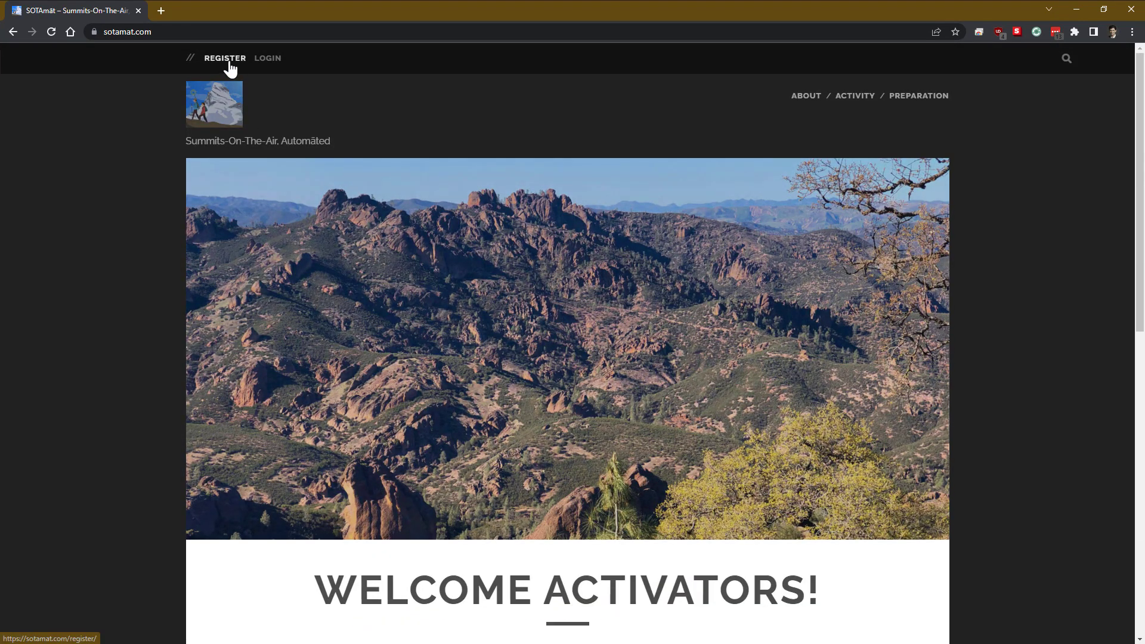
pyautogui.click(229, 60)
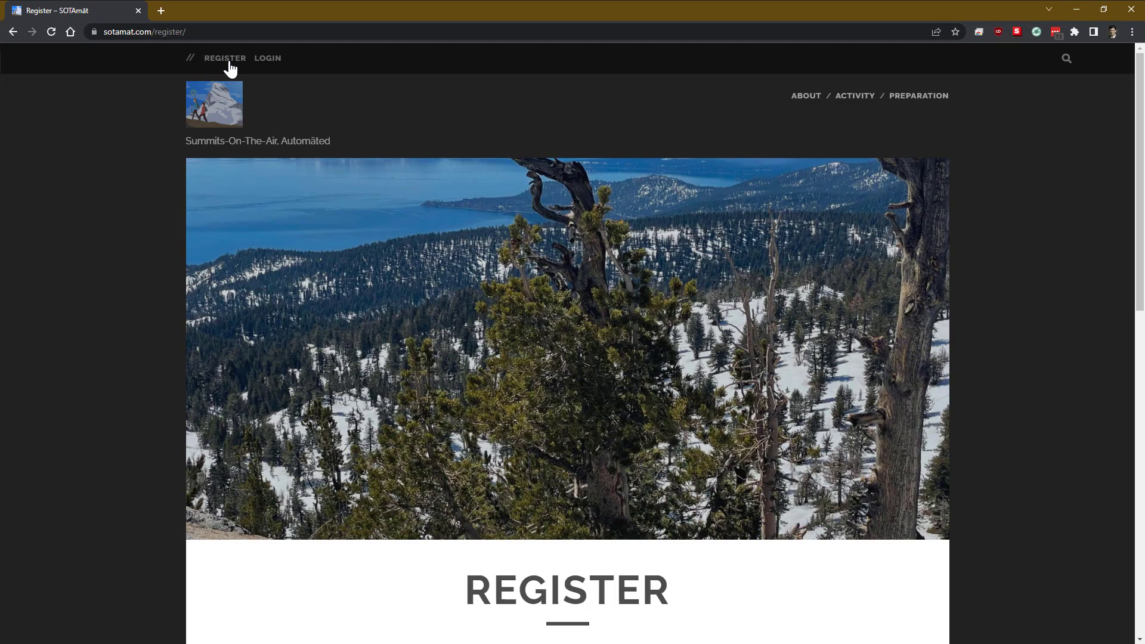
pyautogui.scroll(-6, 458, 317)
# Step: Fill in the username, first and last name, e-mail and password twice, then submit the registration
pyautogui.click(470, 277)
pyautogui.write('KA2VYS')
pyautogui.press('Tab')
pyautogui.write('John')
pyautogui.press('Tab')
pyautogui.write('Doe')
pyautogui.press('Tab')
pyautogui.press('Tab')
pyautogui.write('************')
pyautogui.press('Tab')
pyautogui.write('************')
pyautogui.click(482, 592)
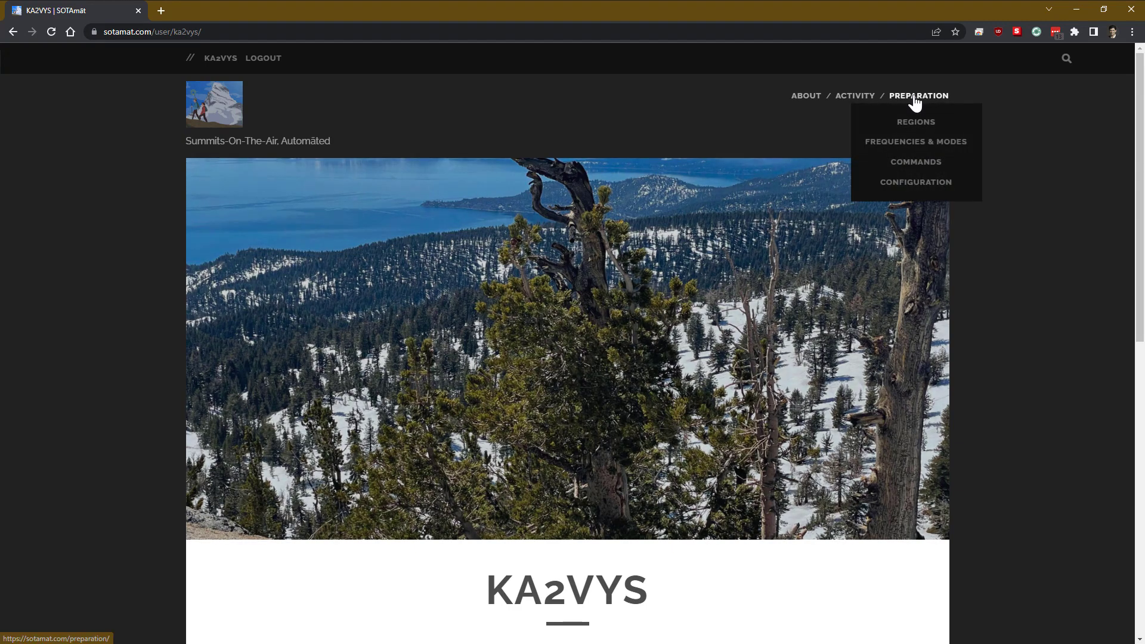
# Step: Go from the Preparation page to the still-empty Regions table
pyautogui.click(914, 100)
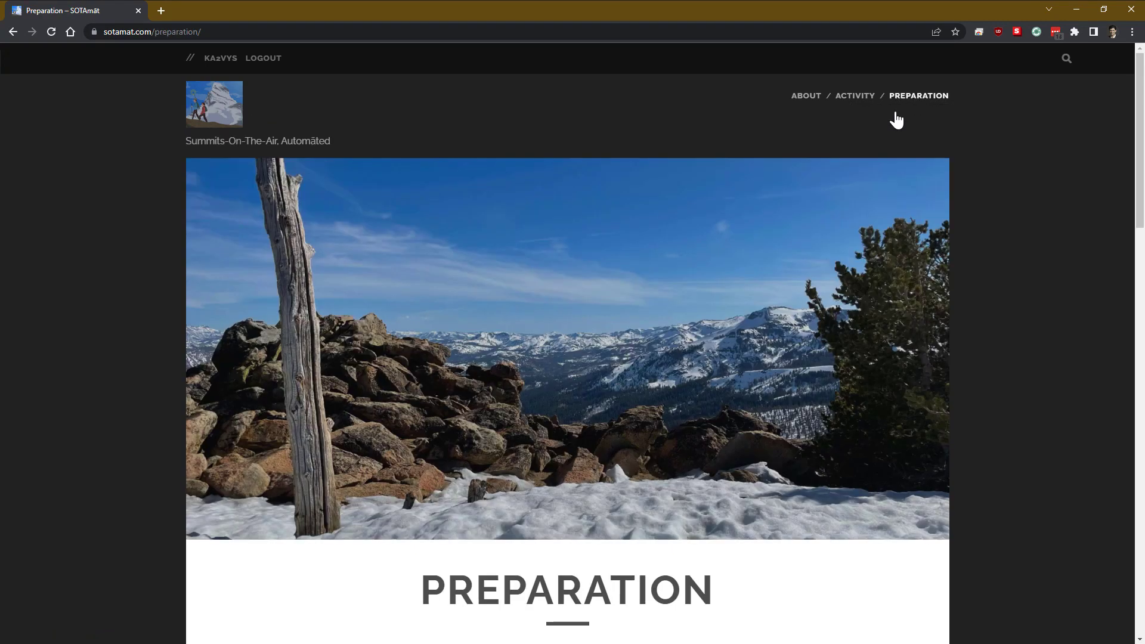
pyautogui.scroll(-5, 722, 310)
pyautogui.scroll(-11, 724, 314)
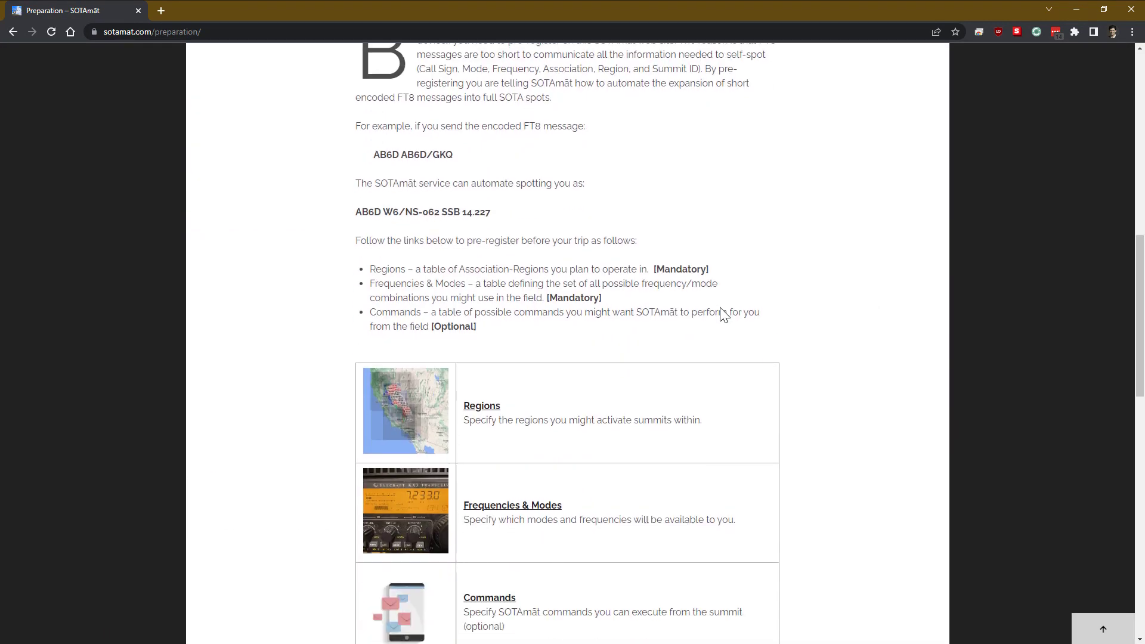
pyautogui.scroll(-5, 723, 314)
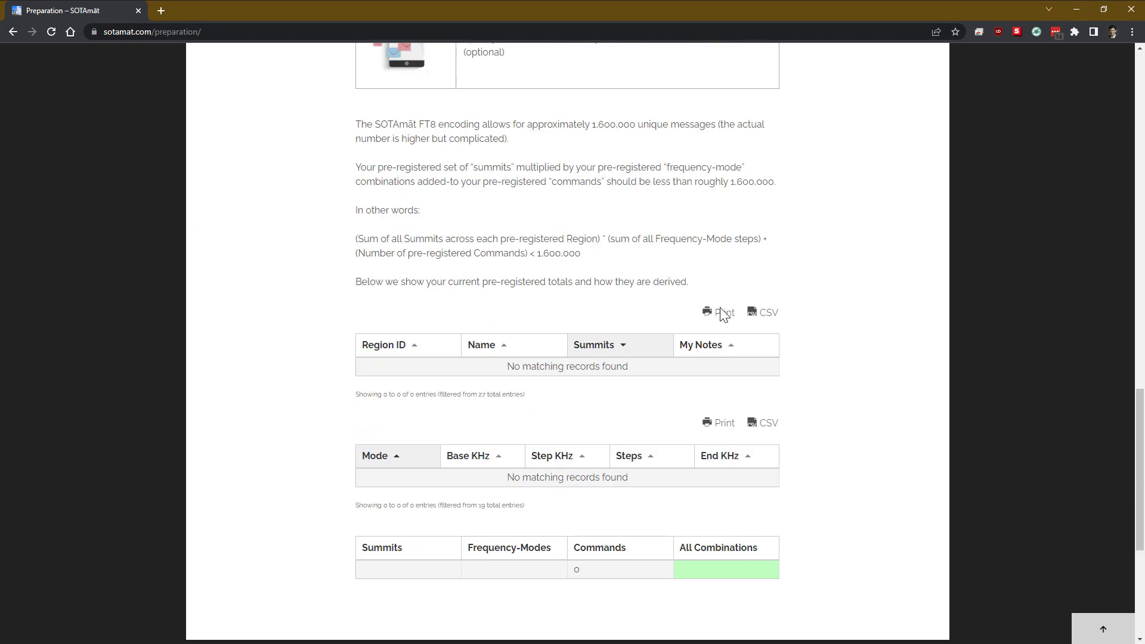
pyautogui.scroll(8, 723, 314)
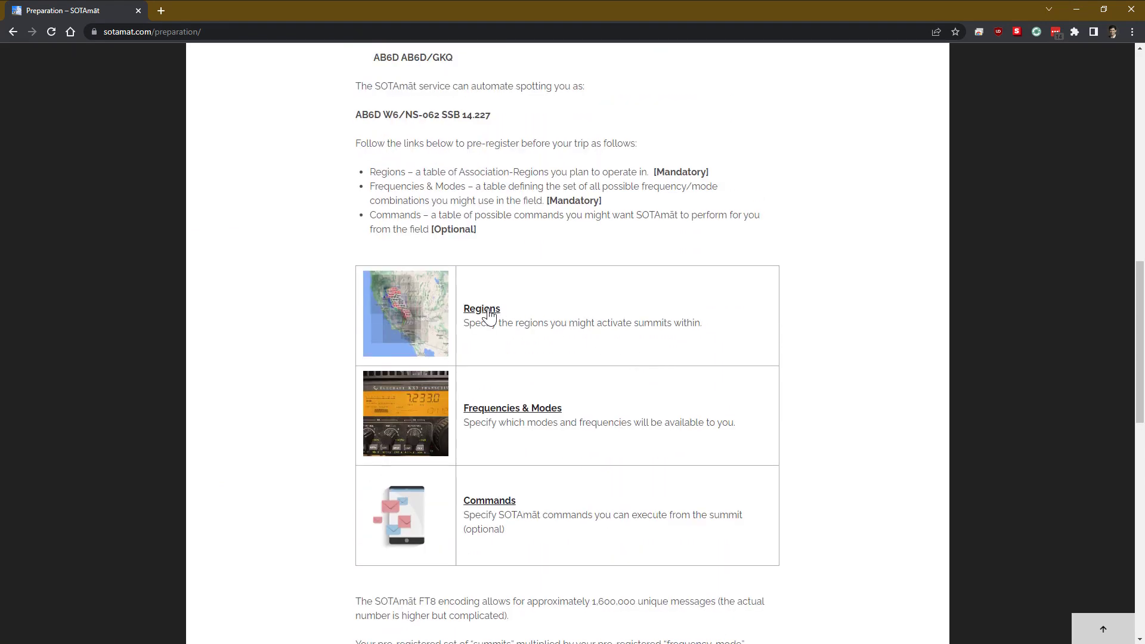
pyautogui.click(489, 313)
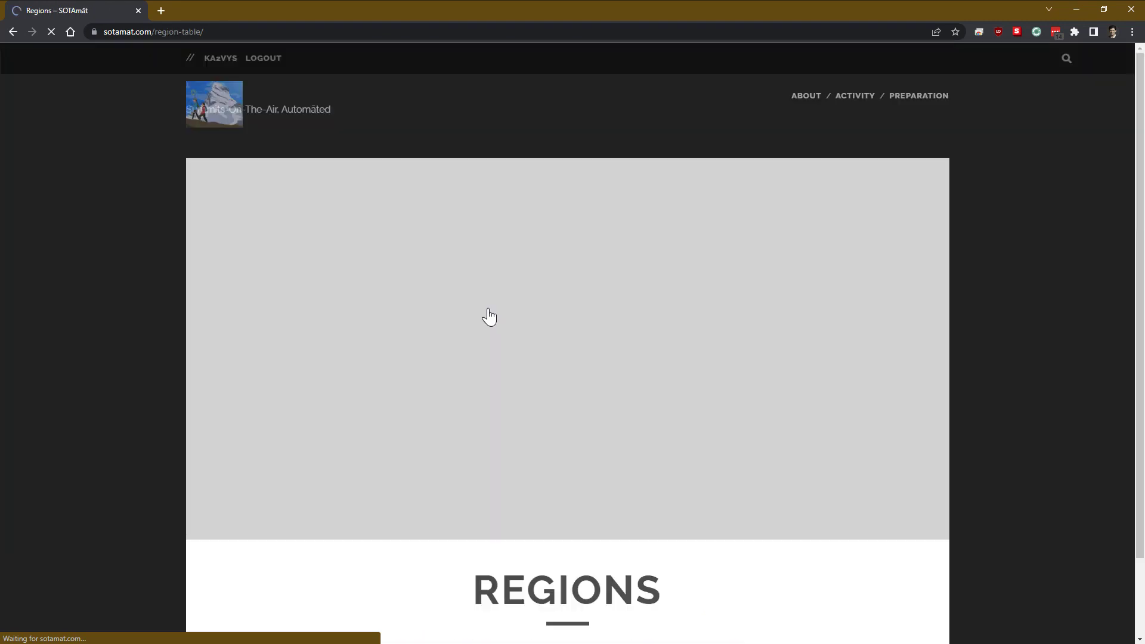
pyautogui.scroll(-6, 493, 316)
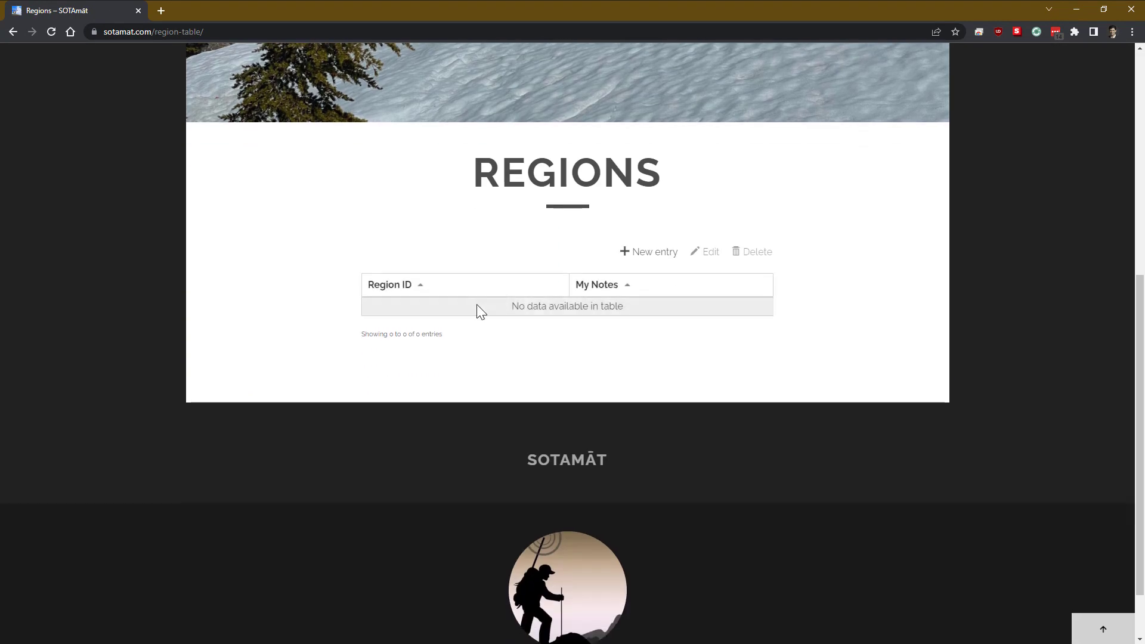
# Step: Add region W6/CT with the note 'Central traverse'
pyautogui.click(641, 256)
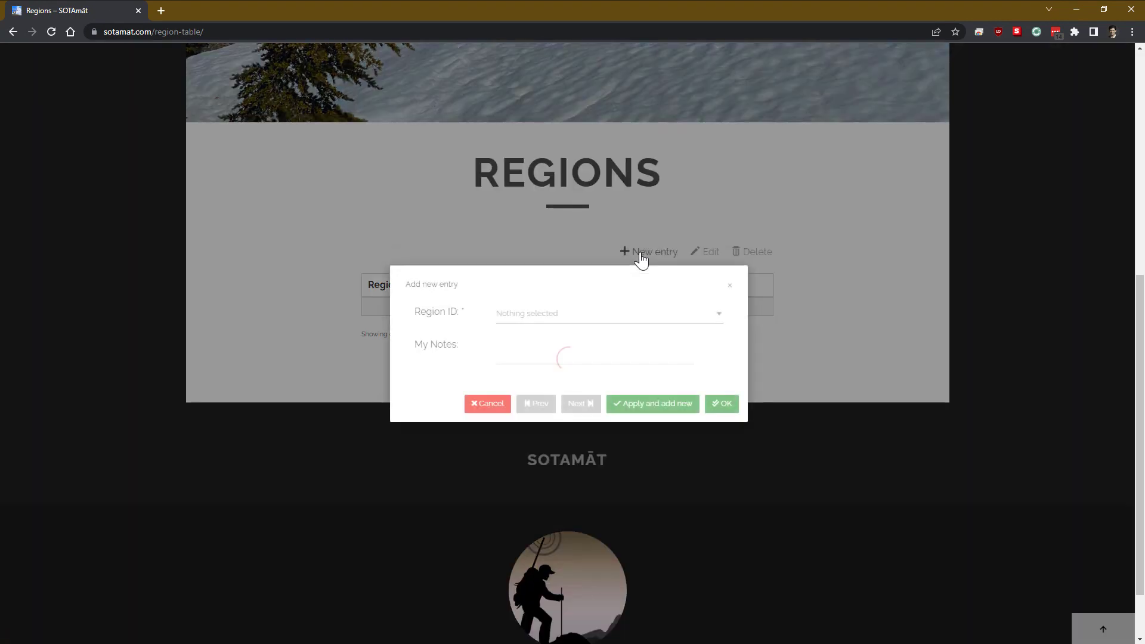
pyautogui.click(591, 321)
pyautogui.write('w')
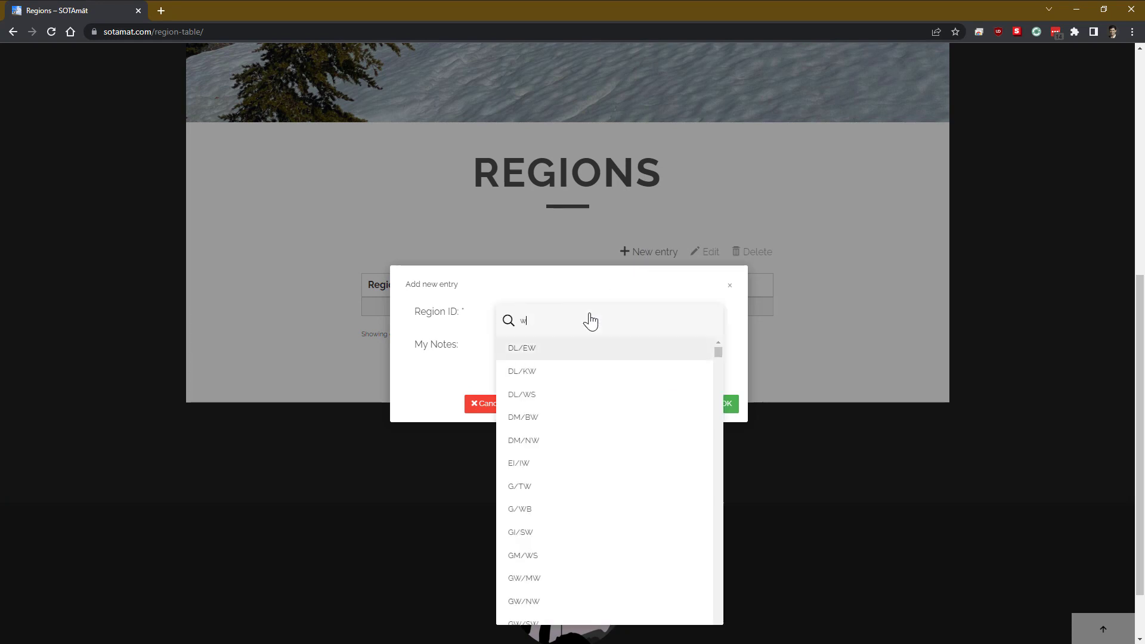
pyautogui.write('6')
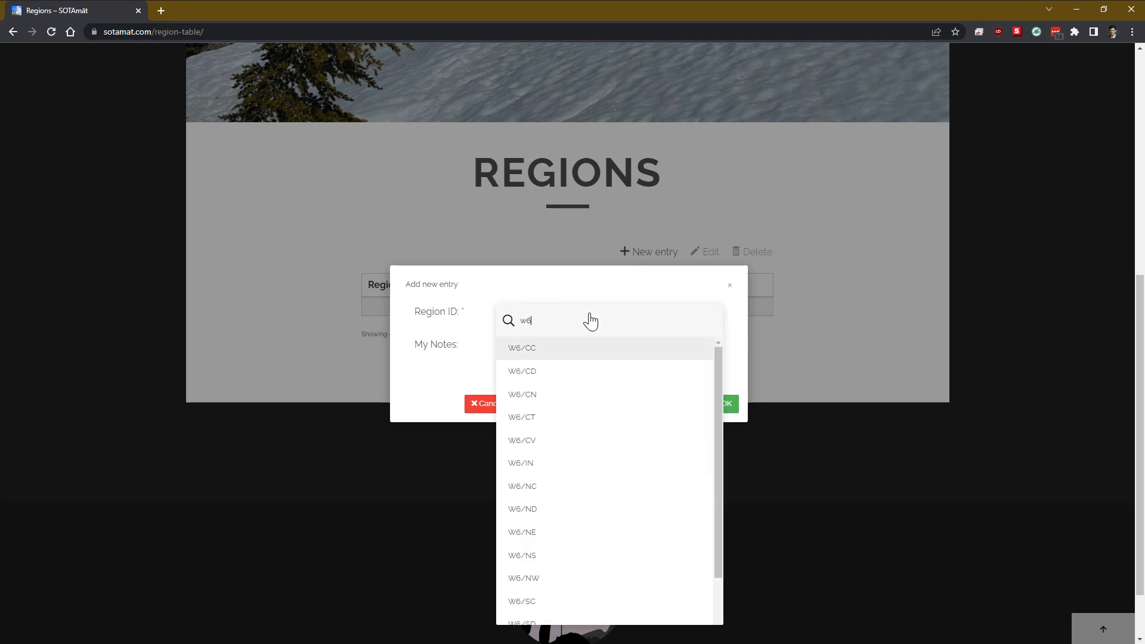
pyautogui.click(544, 420)
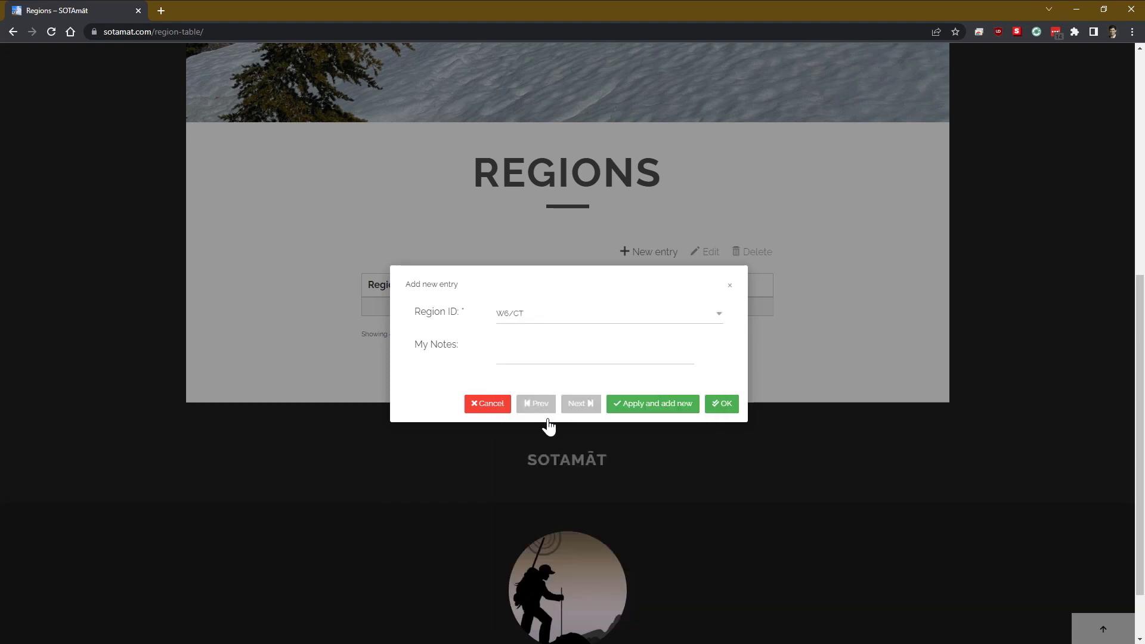
pyautogui.click(541, 352)
pyautogui.write('Central trave')
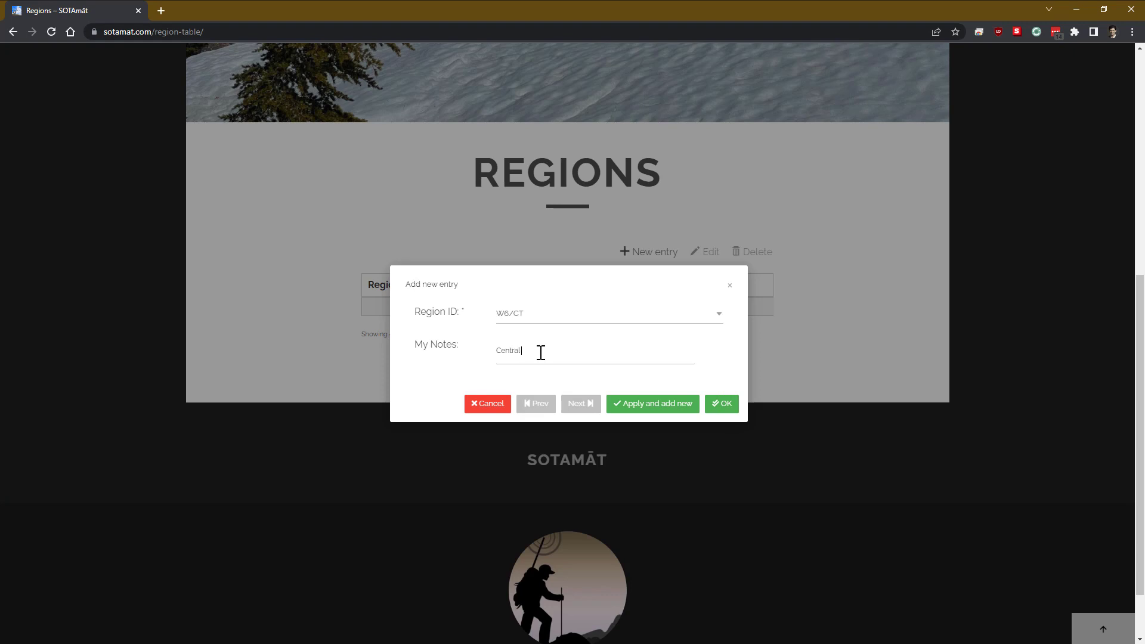
pyautogui.write('rse')
pyautogui.click(682, 410)
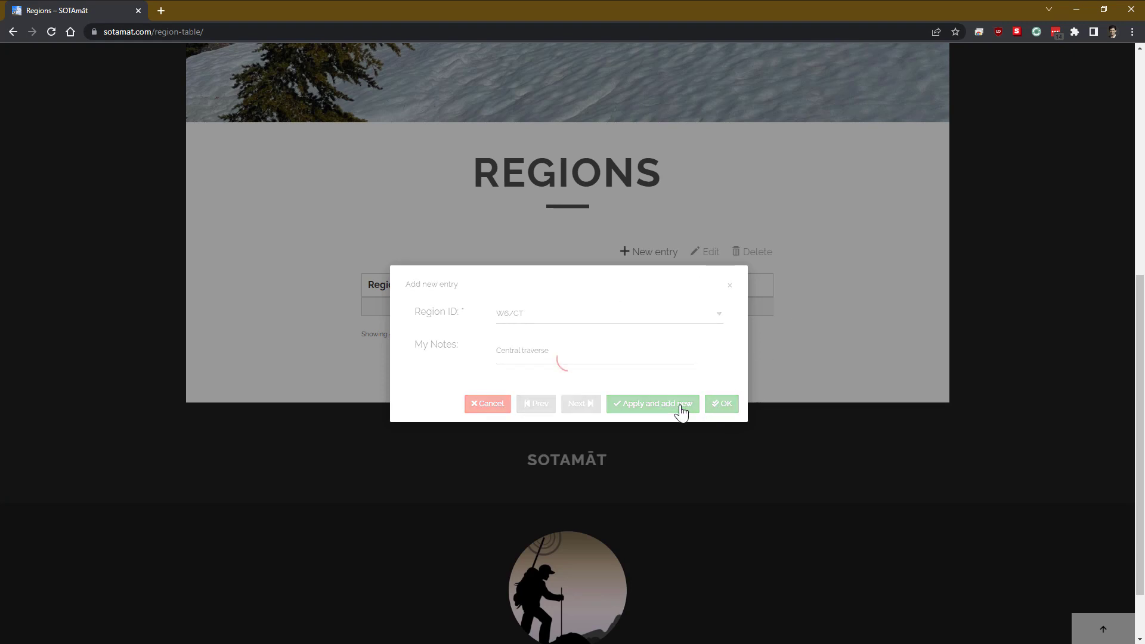
# Step: Add region W6/CC with the note 'Near home'
pyautogui.click(624, 320)
pyautogui.write('w6')
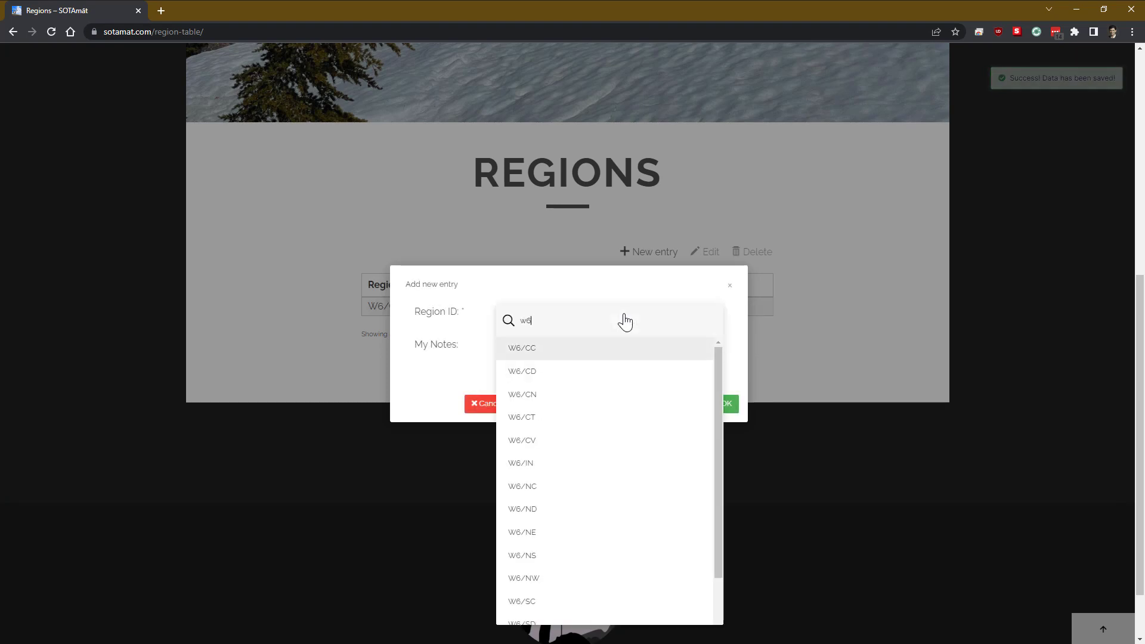
pyautogui.click(589, 352)
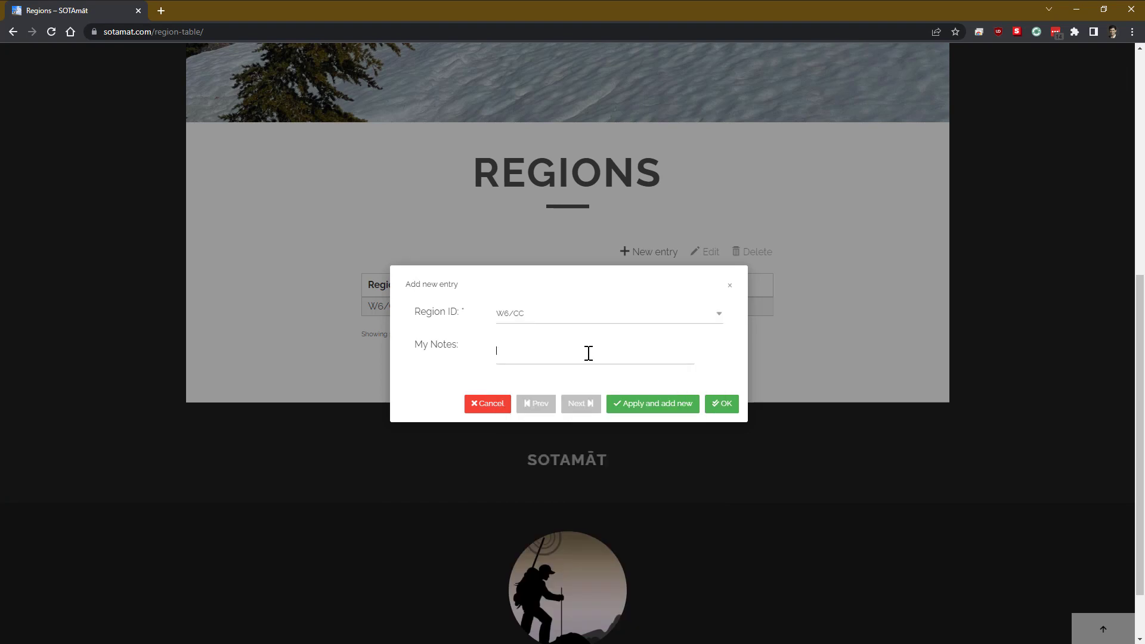
pyautogui.write('Near home')
pyautogui.click(669, 407)
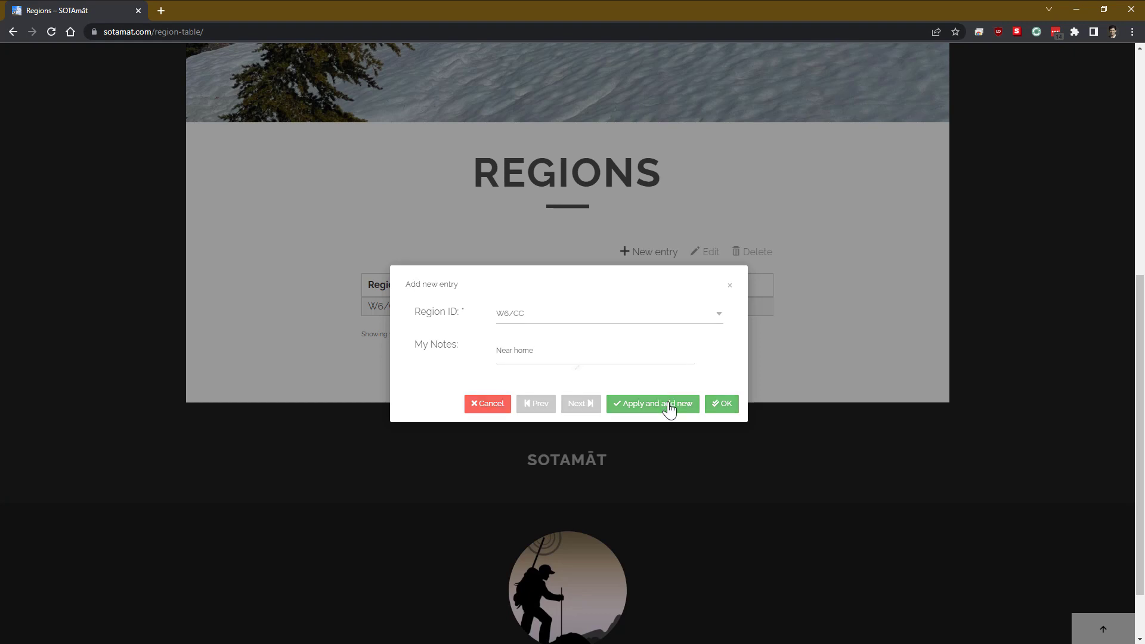
# Step: Add region W6/SC with the note 'Next trip' and close the form
pyautogui.click(621, 322)
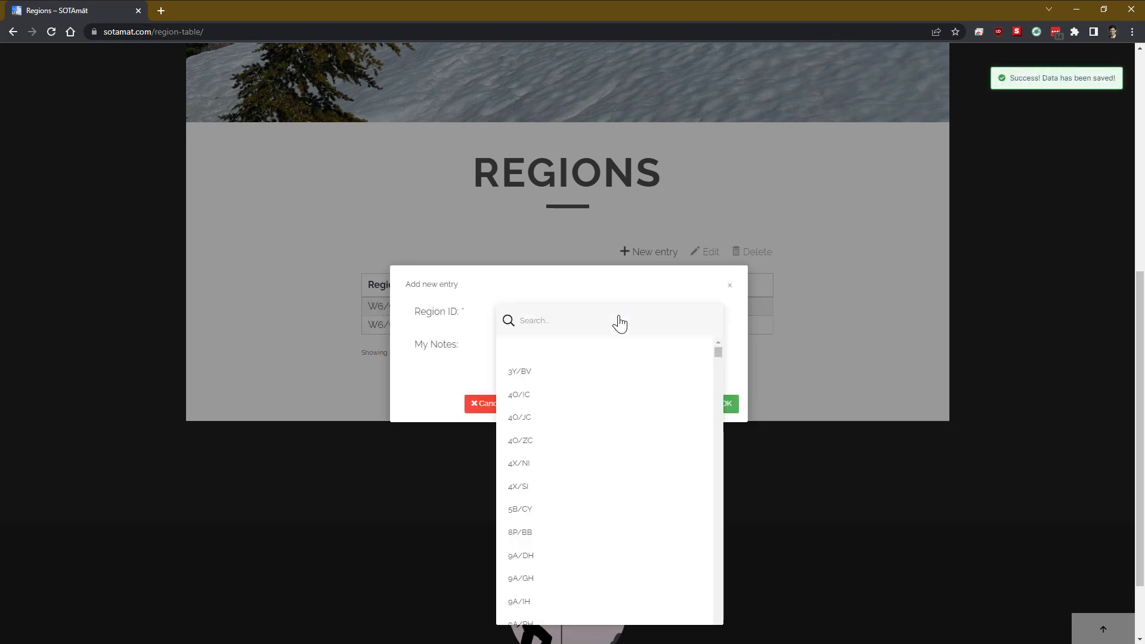
pyautogui.write('w6')
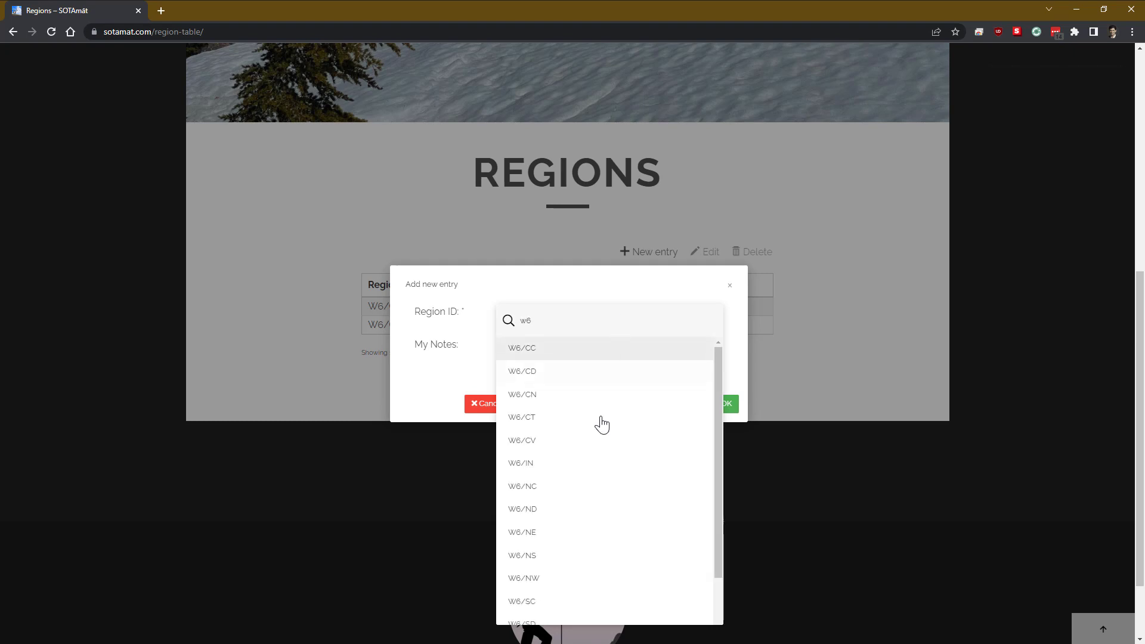
pyautogui.click(546, 604)
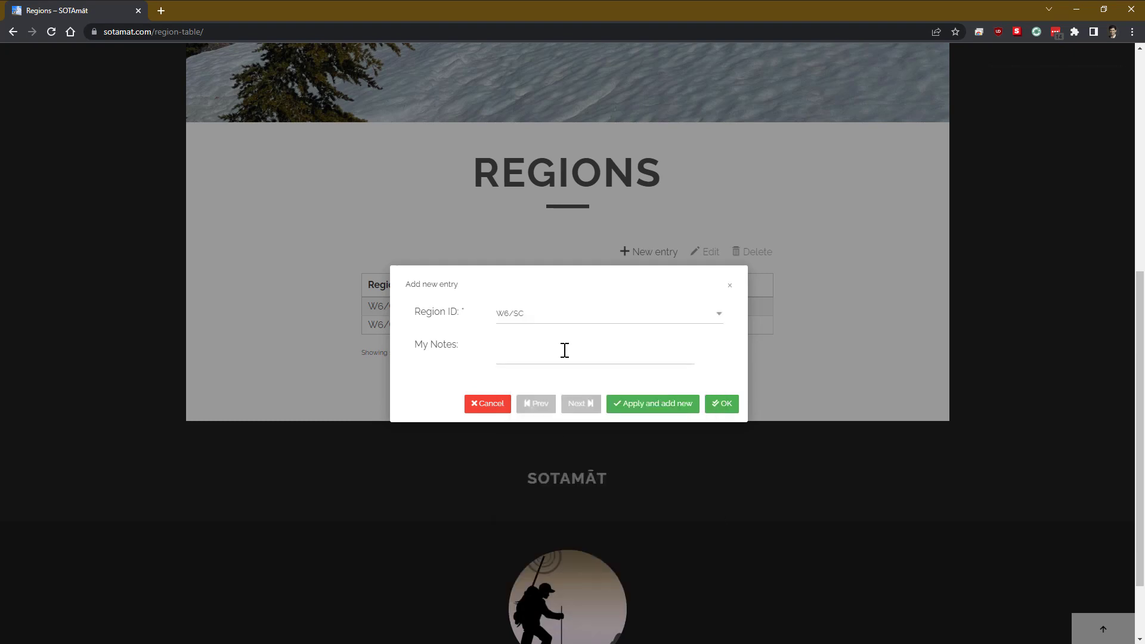
pyautogui.write('Next trip')
pyautogui.click(723, 404)
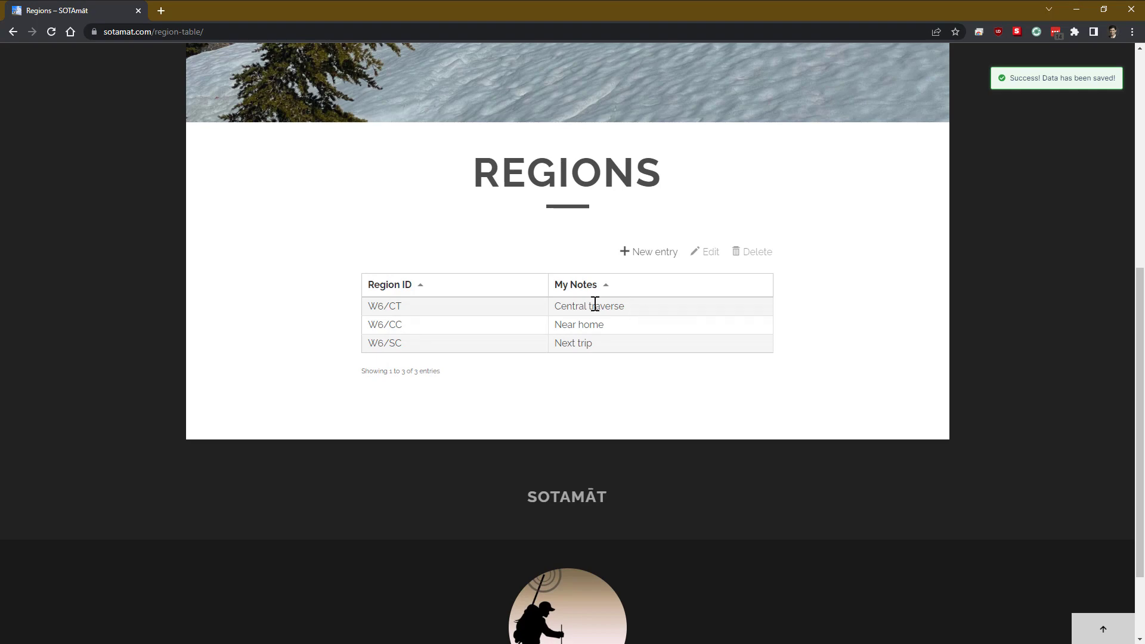
# Step: Go to the Frequencies & Modes page and start a new entry
pyautogui.scroll(5, 511, 379)
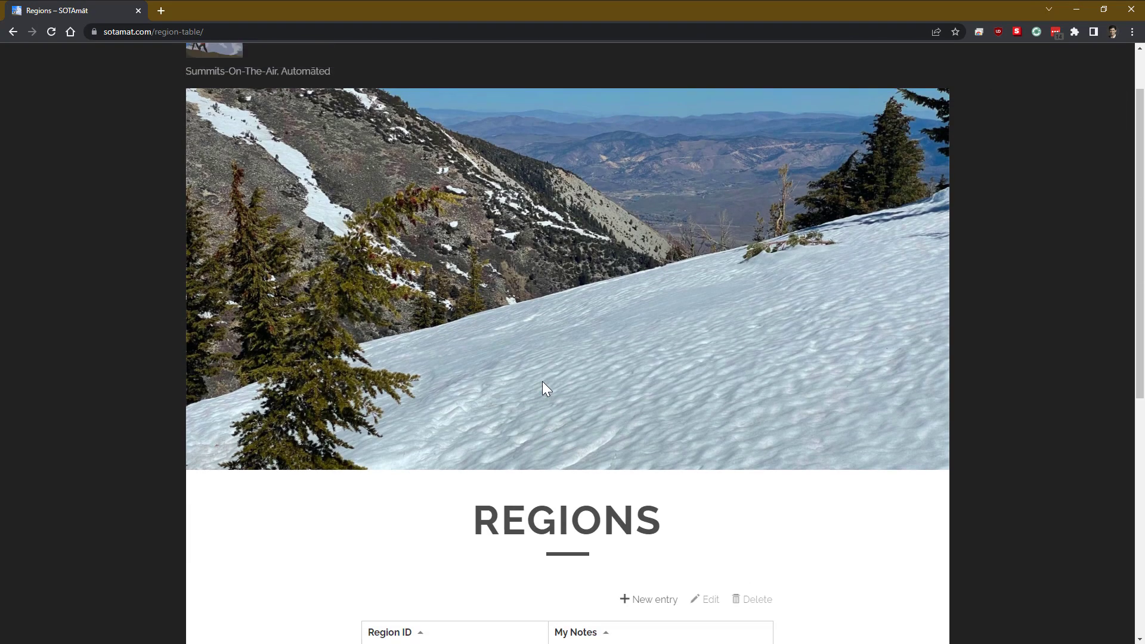
pyautogui.scroll(2, 547, 389)
pyautogui.moveTo(895, 105)
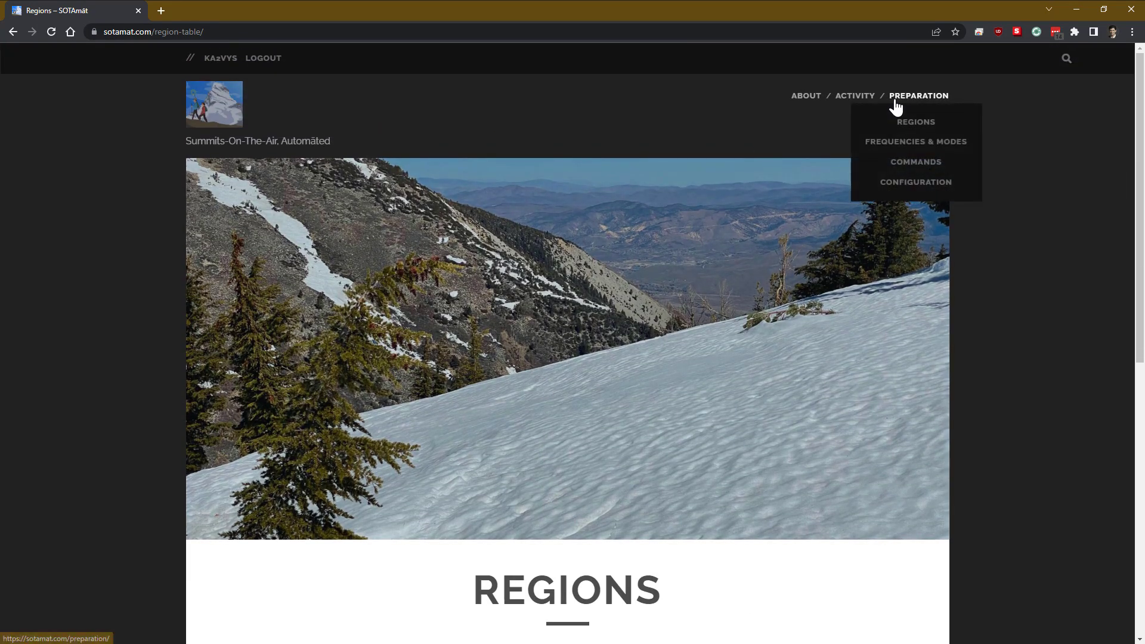
pyautogui.click(911, 143)
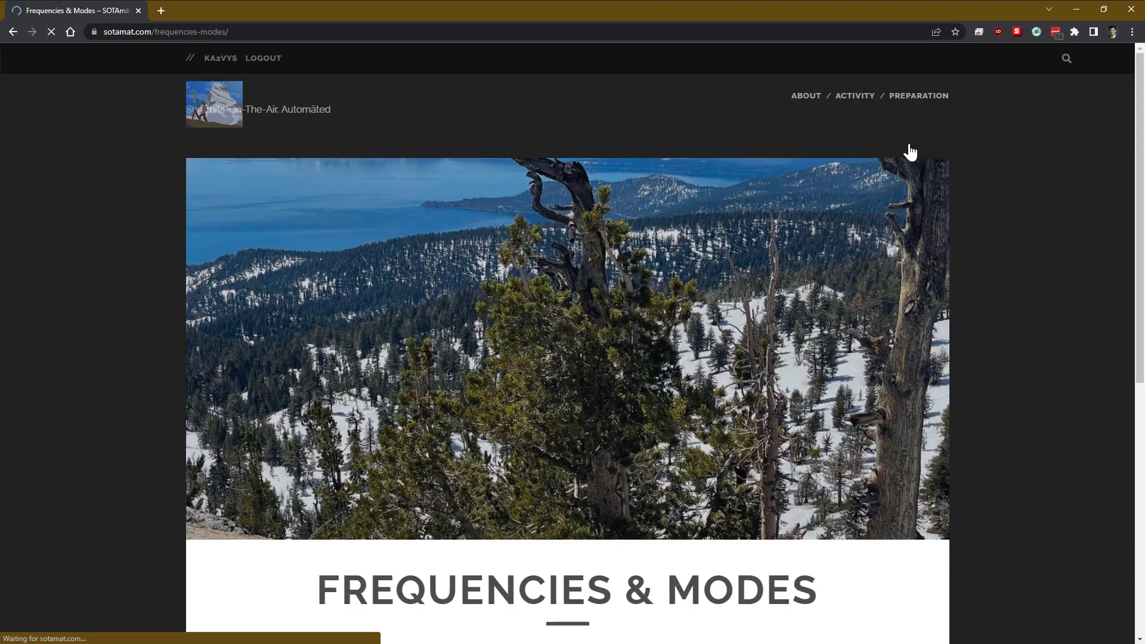
pyautogui.scroll(-6, 600, 335)
pyautogui.scroll(-1, 603, 345)
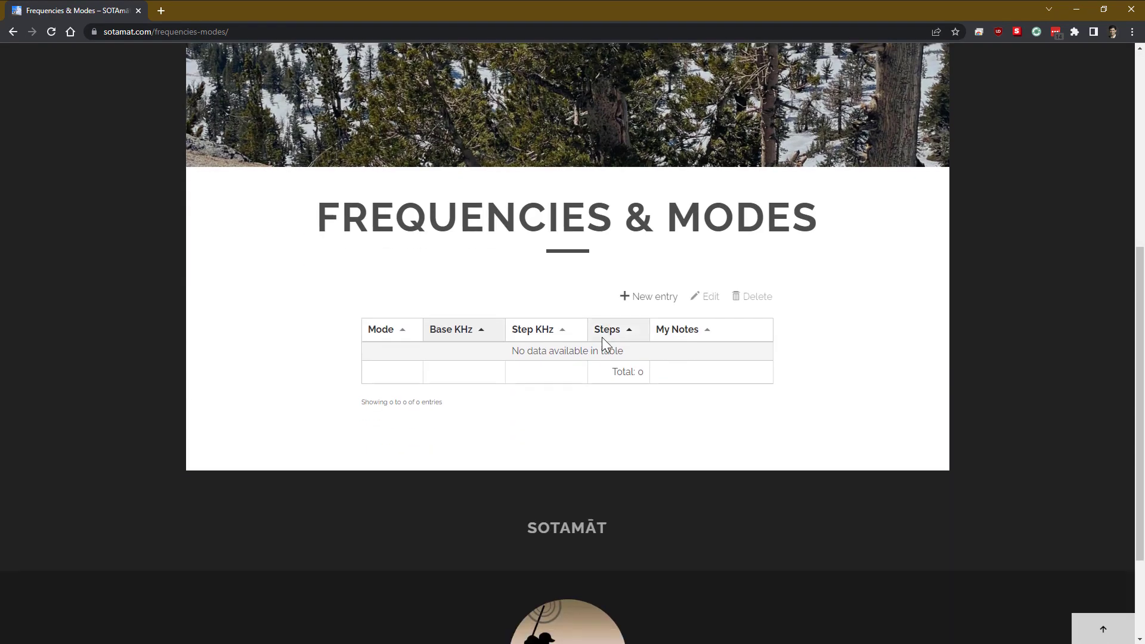
pyautogui.click(655, 252)
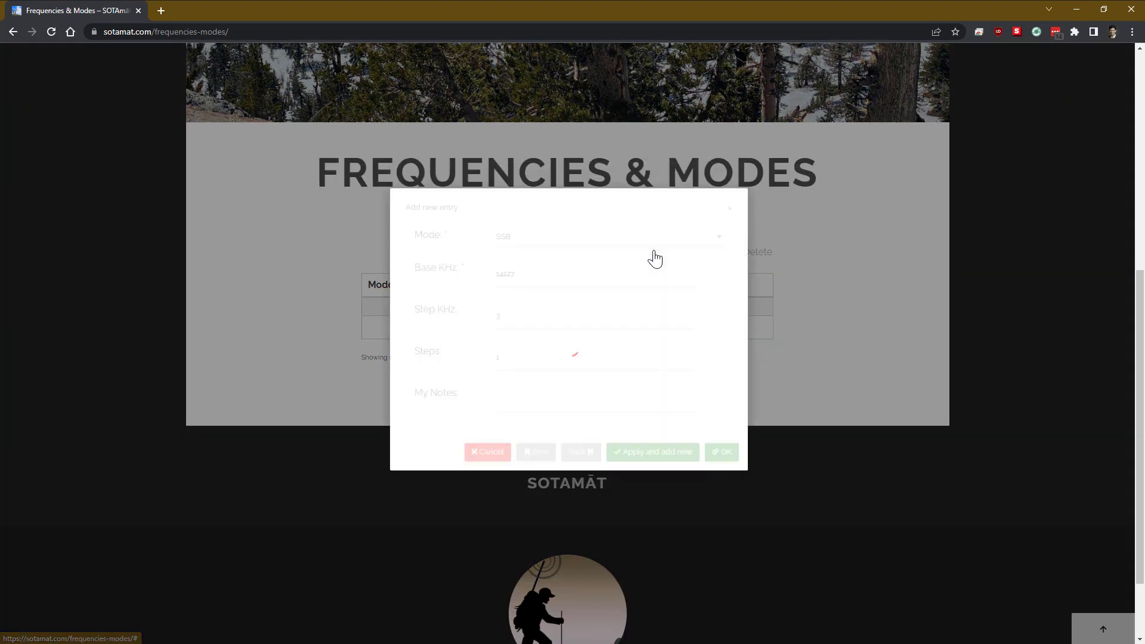
# Step: Set mode FM, base 146.520, step 15 and a note about the national calling frequency
pyautogui.click(600, 258)
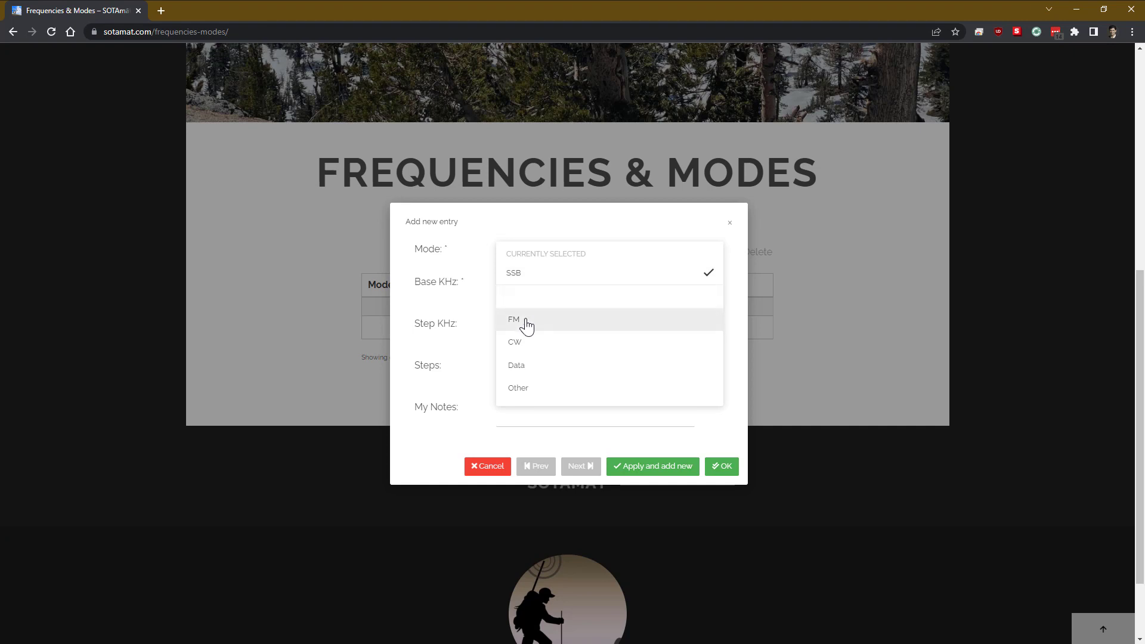
pyautogui.click(524, 322)
pyautogui.click(552, 294)
pyautogui.moveTo(552, 294); pyautogui.dragTo(396, 289)
pyautogui.write('146')
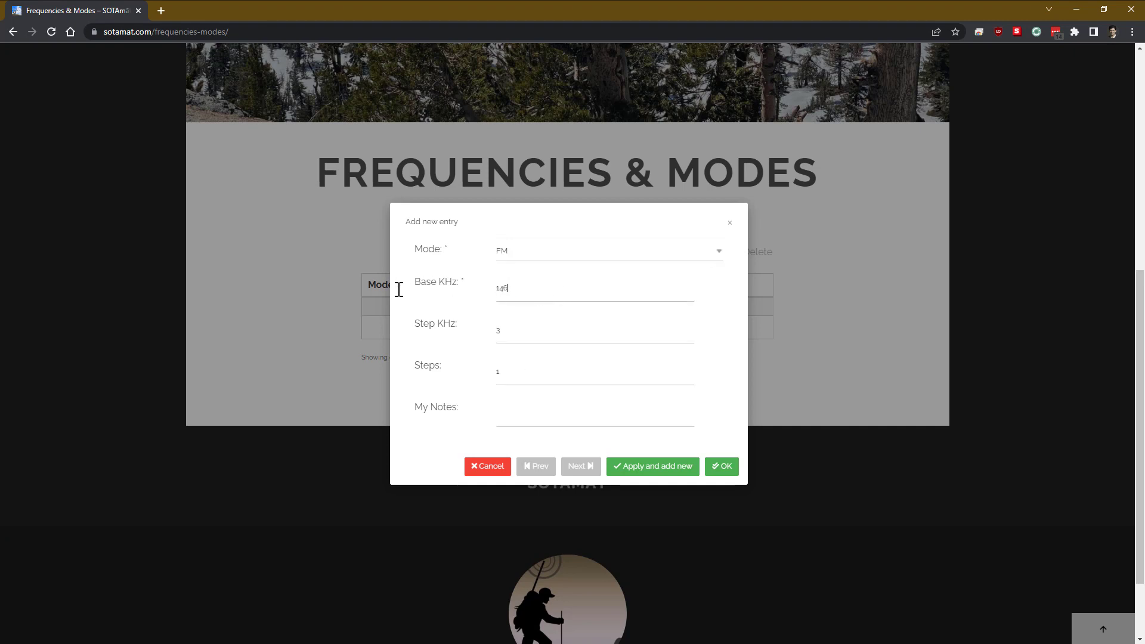
pyautogui.write('.520')
pyautogui.press('Tab')
pyautogui.write('15The first')
pyautogui.press('BackSpace')
pyautogui.press('BackSpace')
pyautogui.press('BackSpace')
pyautogui.press('BackSpace')
pyautogui.write('base')
pyautogui.write('base is the nation')
pyautogui.write('al calling fre')
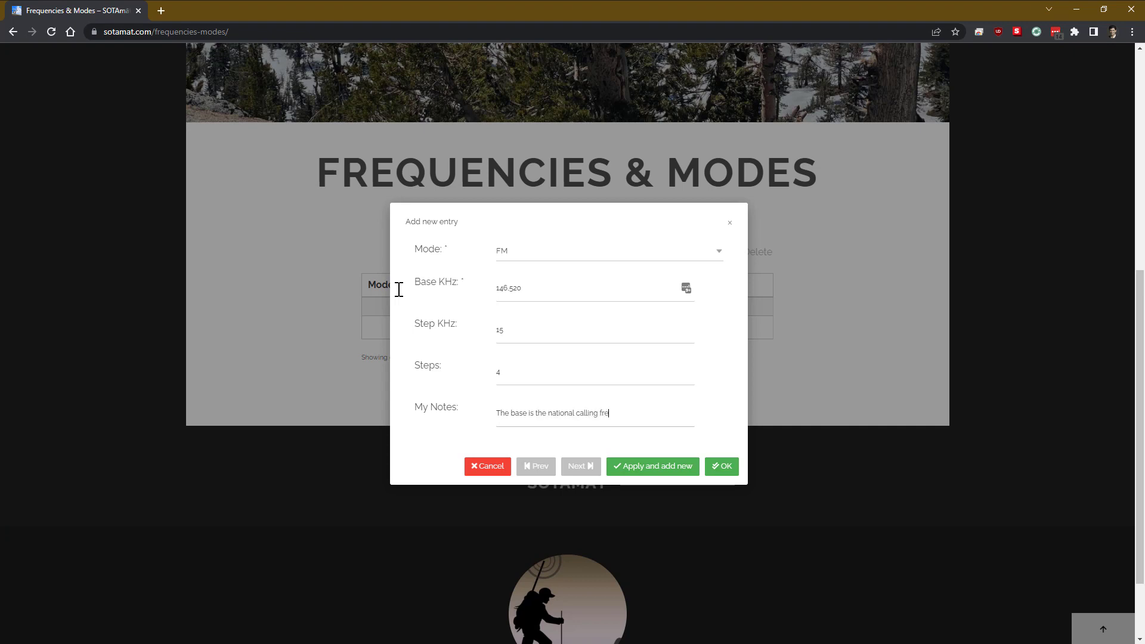
pyautogui.write('quency')
# Step: Save the FM entry and add an SSB entry at 14.225 noting the General section start
pyautogui.click(679, 470)
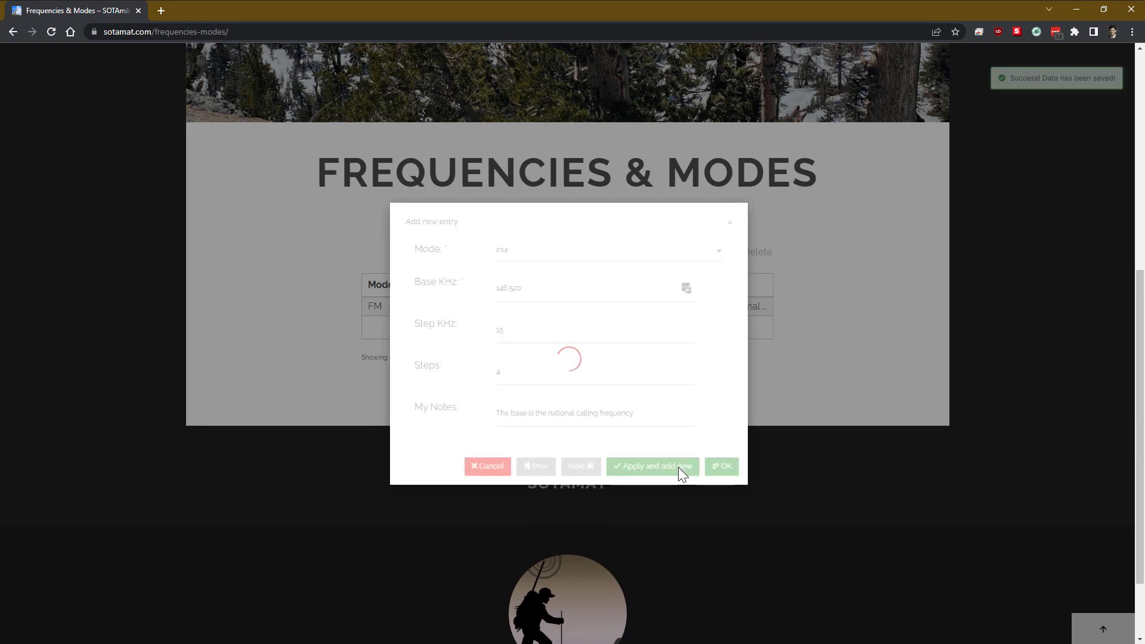
pyautogui.click(620, 259)
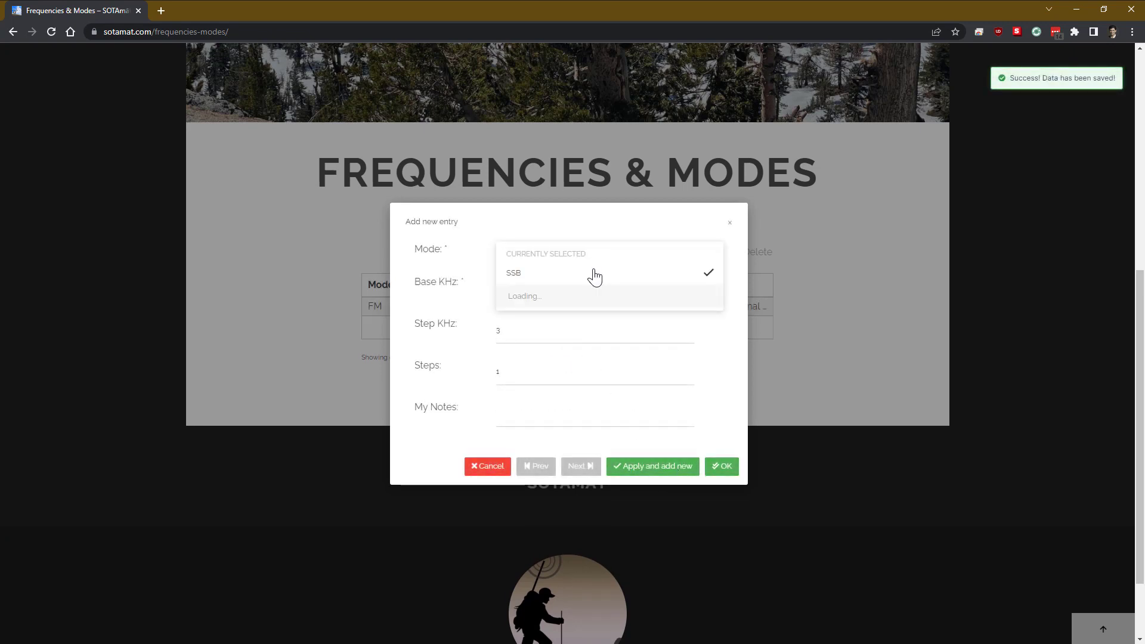
pyautogui.click(550, 278)
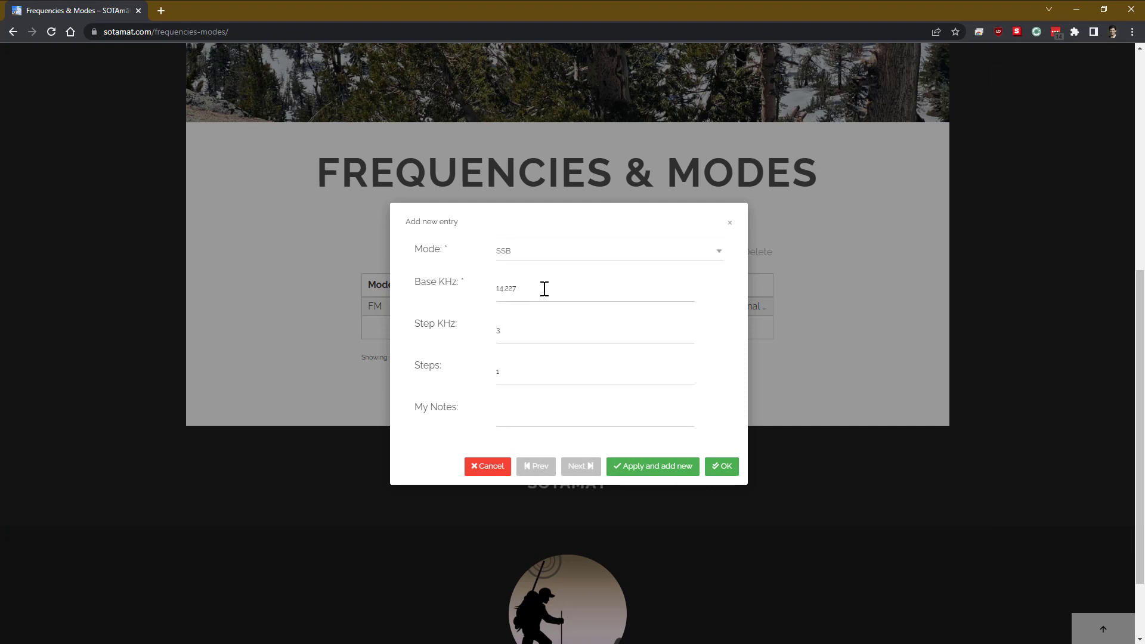
pyautogui.moveTo(544, 289); pyautogui.dragTo(488, 283)
pyautogui.write('14.22')
pyautogui.press('Tab')
pyautogui.write('The base ')
pyautogui.write('freq ')
pyautogui.write('is the start of the Gen')
pyautogui.write('eral band')
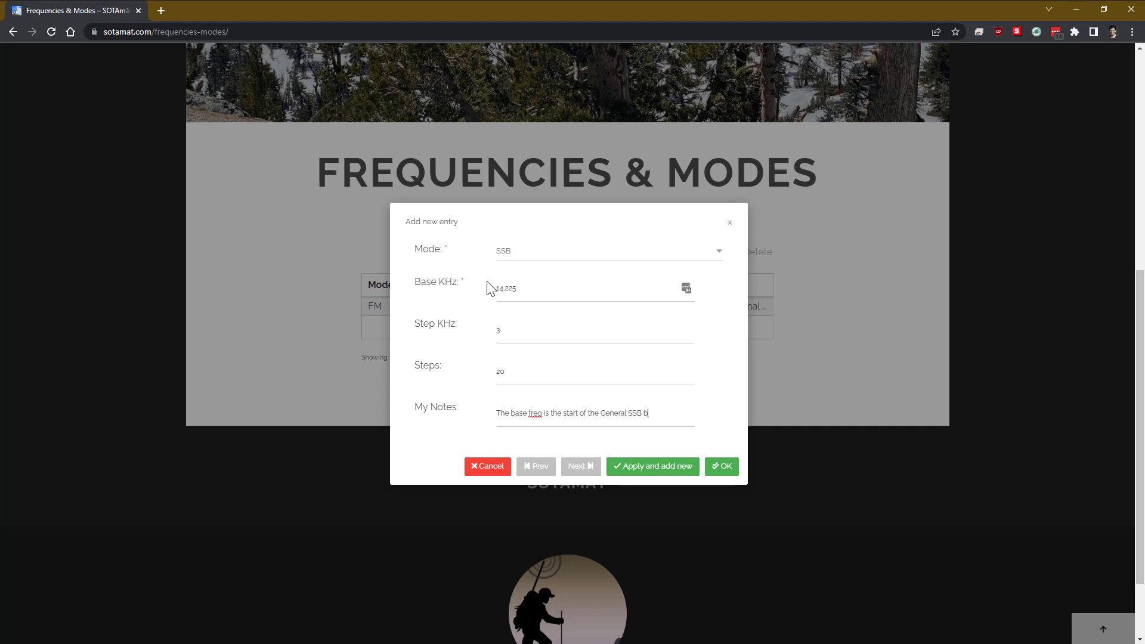
pyautogui.write('and')
pyautogui.press('BackSpace')
pyautogui.press('BackSpace')
pyautogui.press('BackSpace')
pyautogui.press('BackSpace')
pyautogui.write('section')
pyautogui.click(647, 471)
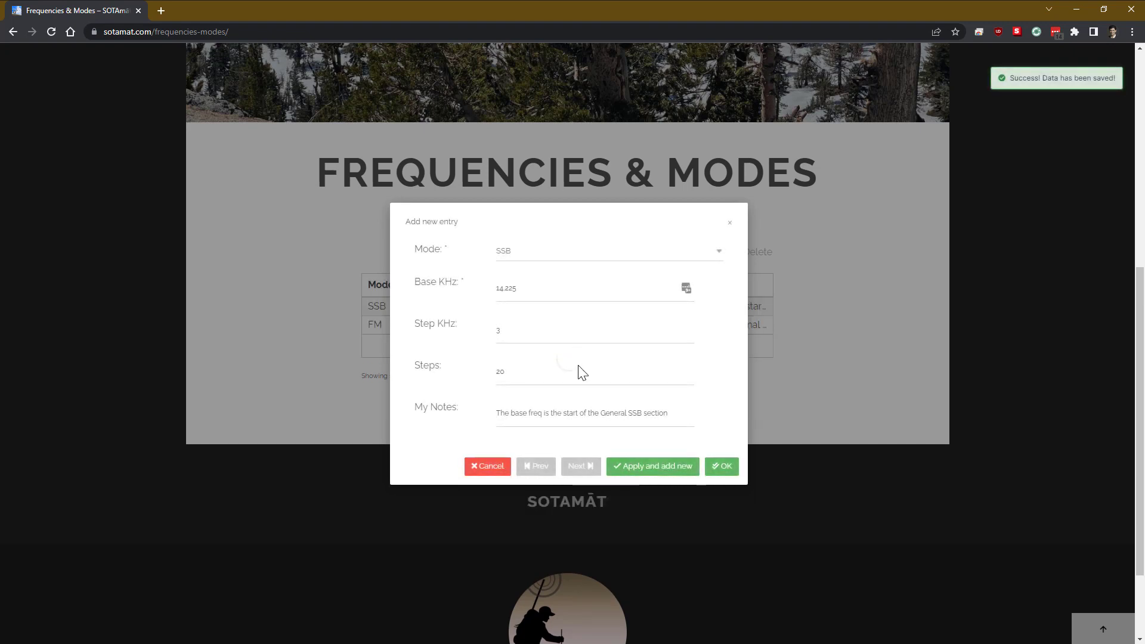
# Step: Add an SSB entry at 7.178 with the General SSB section note and close the form
pyautogui.moveTo(524, 294); pyautogui.dragTo(425, 292)
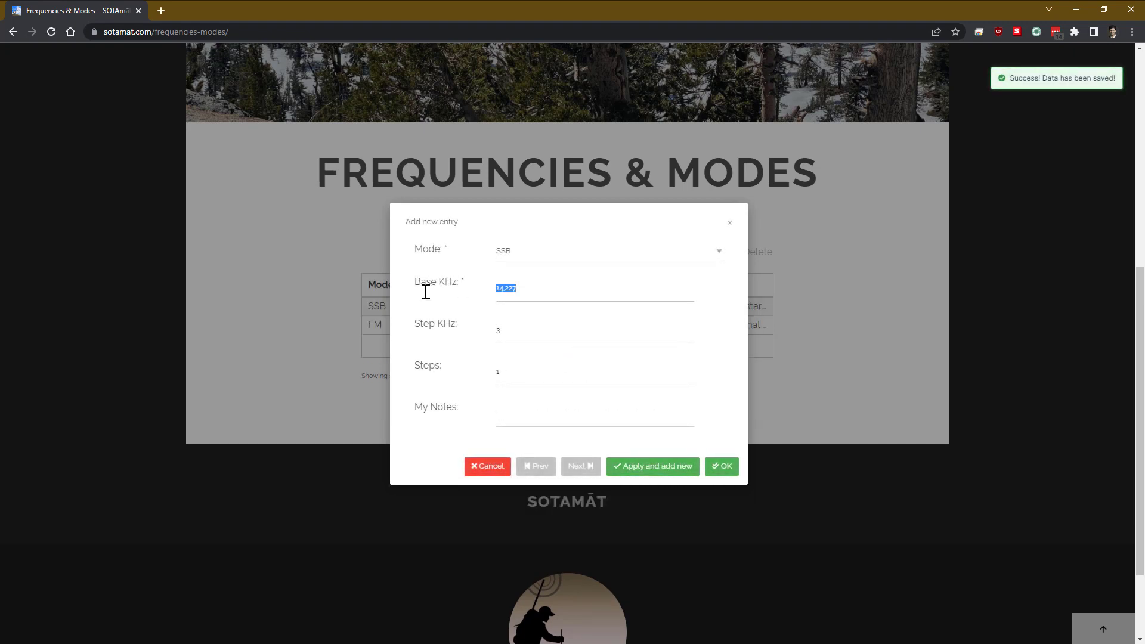
pyautogui.write('7')
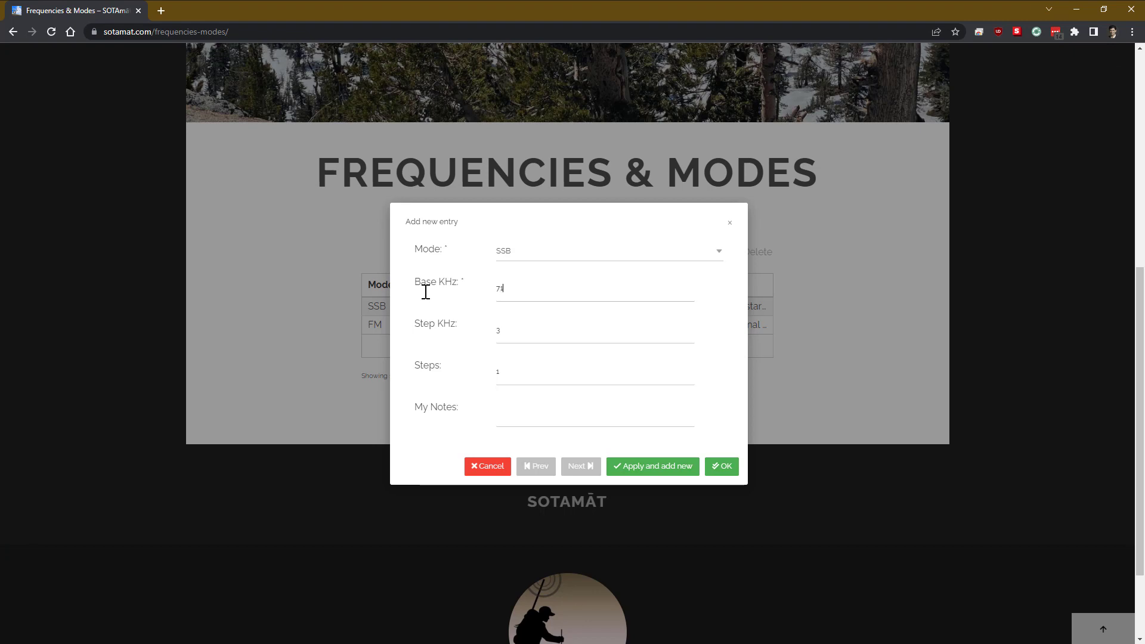
pyautogui.write('.178')
pyautogui.press('Tab')
pyautogui.write('The base freq is the start of the General SS')
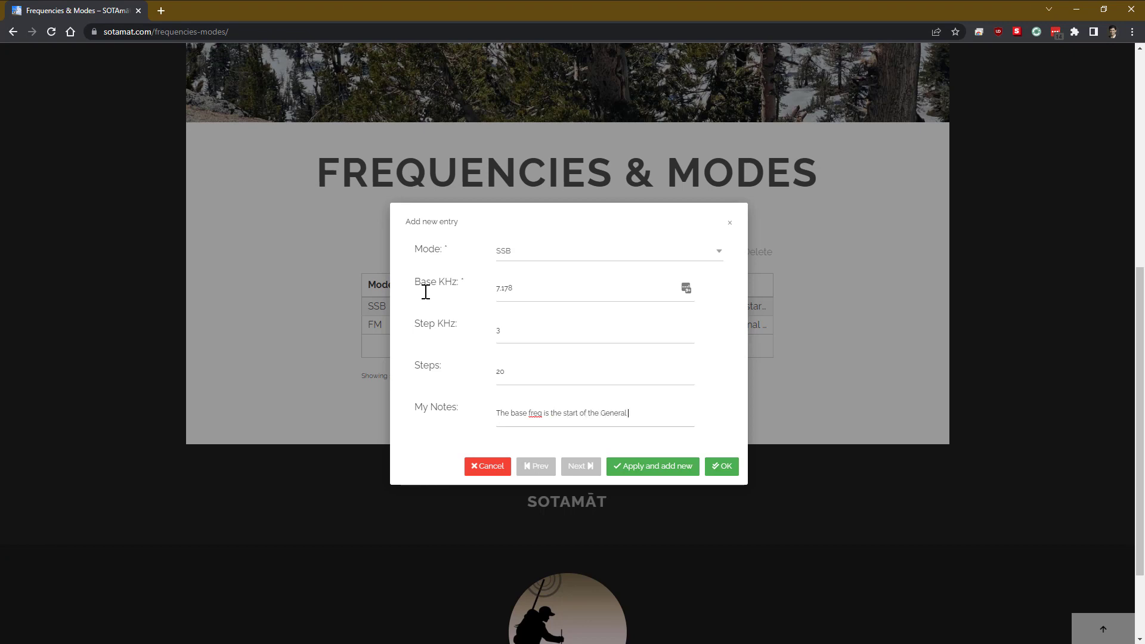
pyautogui.write('B section')
pyautogui.click(724, 466)
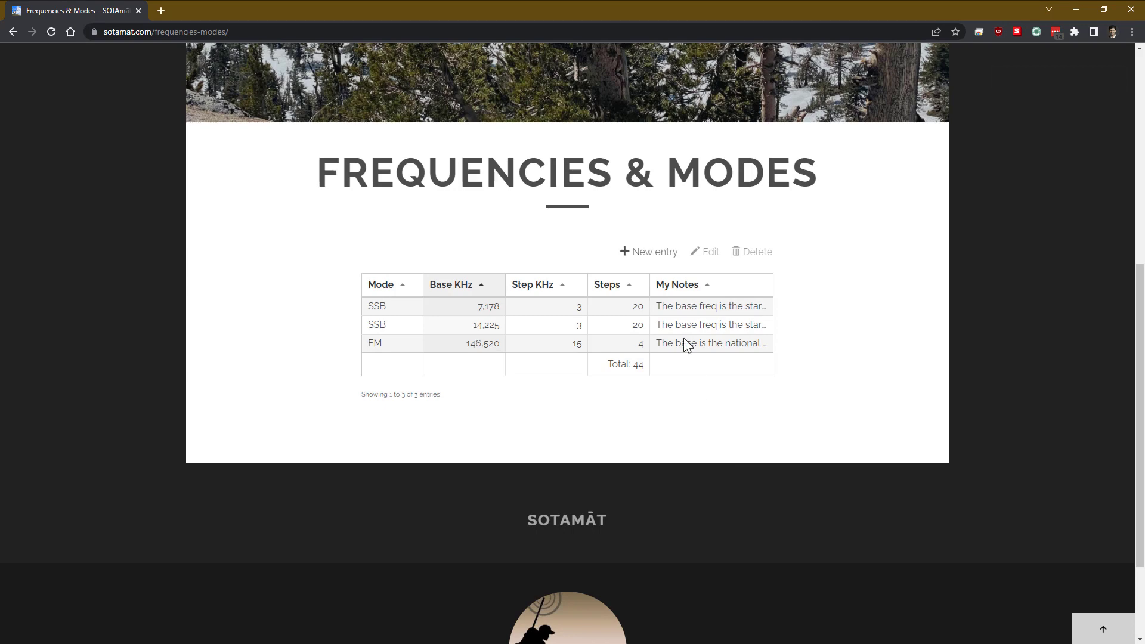
# Step: Go to the Commands page and start a new command entry
pyautogui.scroll(7, 710, 224)
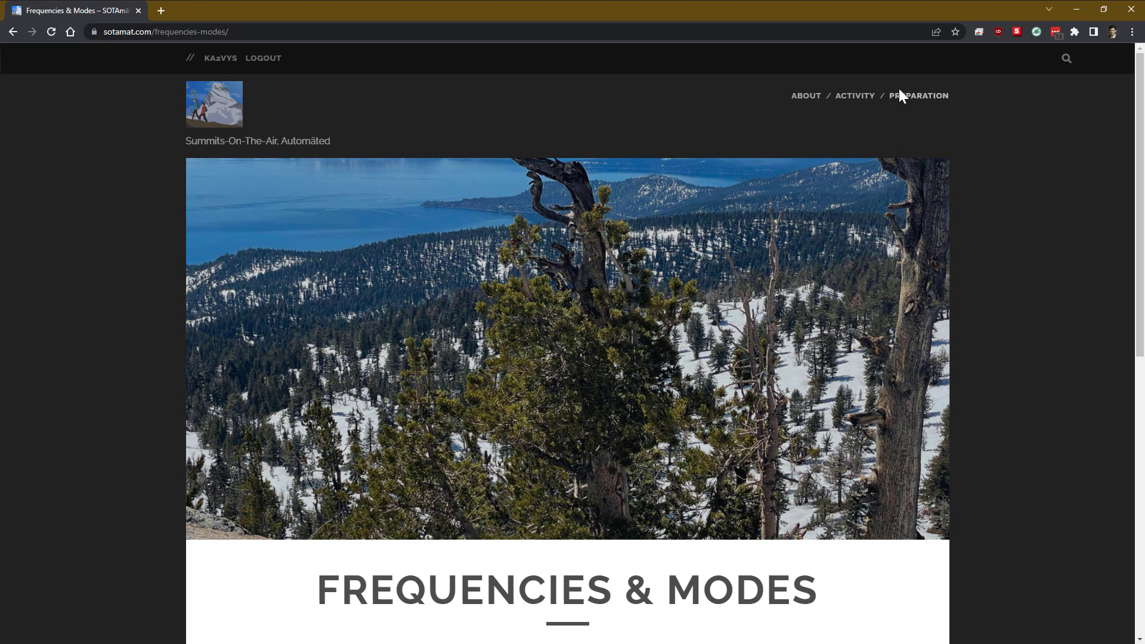
pyautogui.moveTo(902, 96)
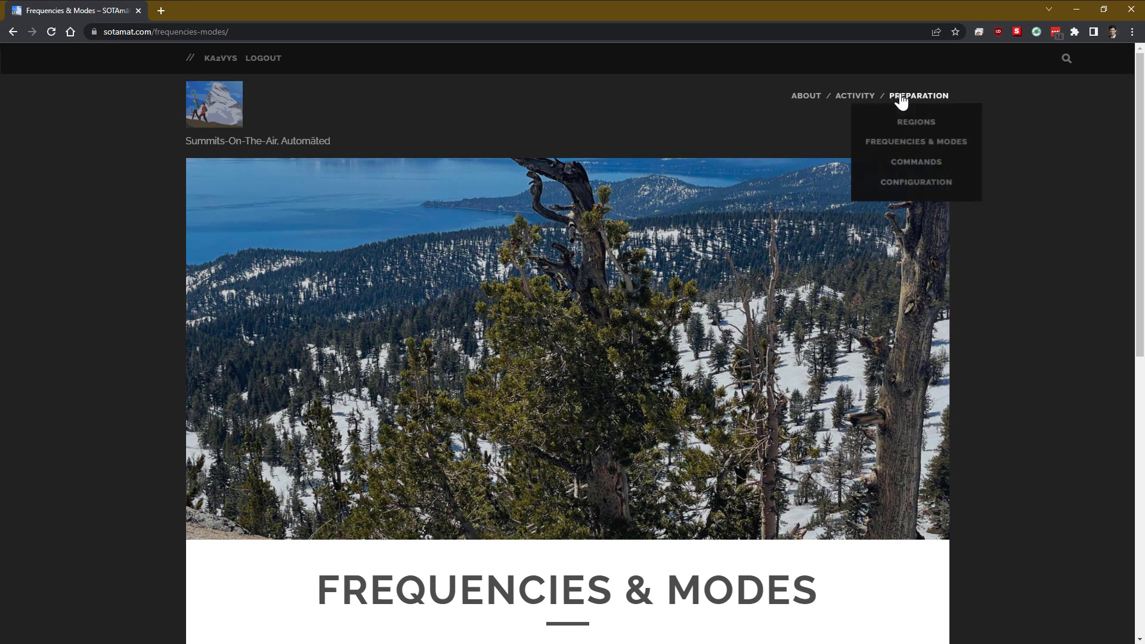
pyautogui.click(910, 169)
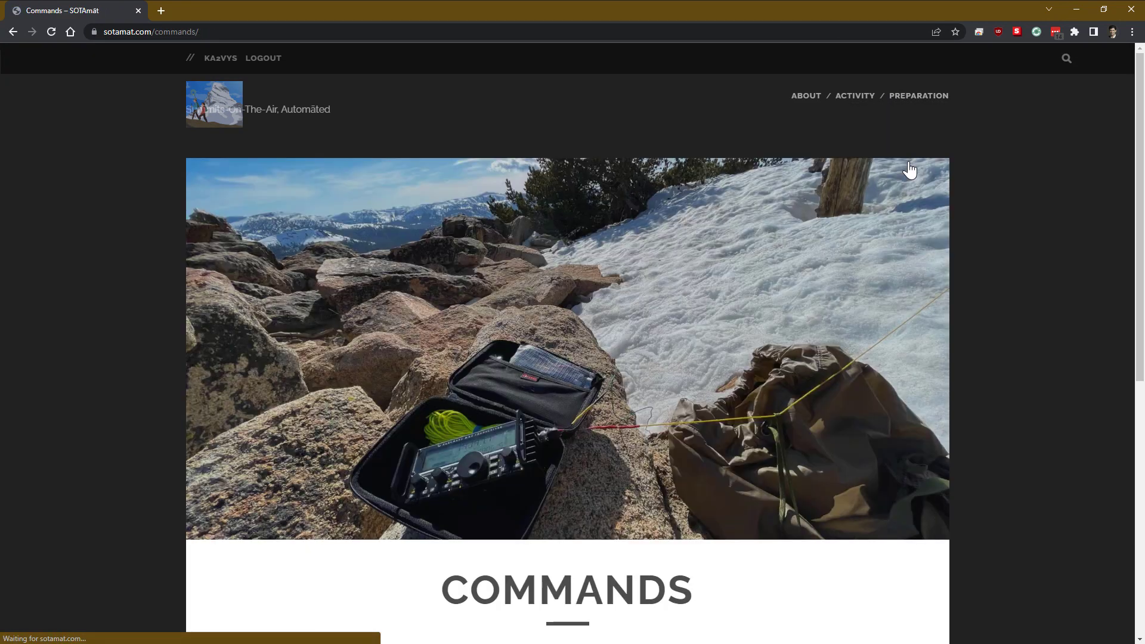
pyautogui.scroll(-7, 708, 285)
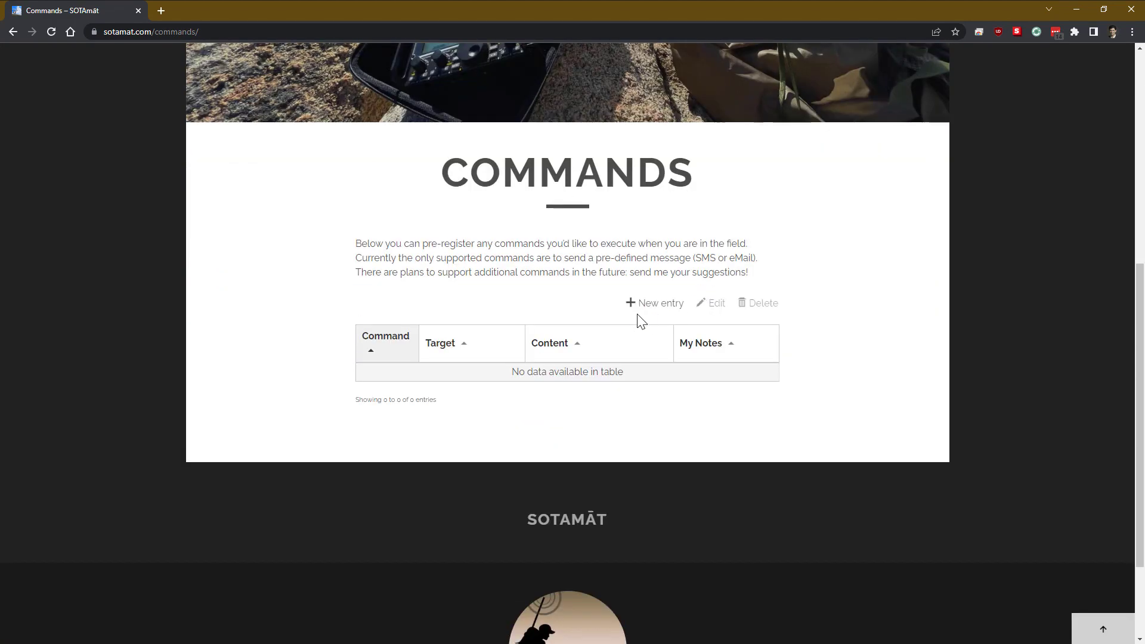
pyautogui.click(648, 307)
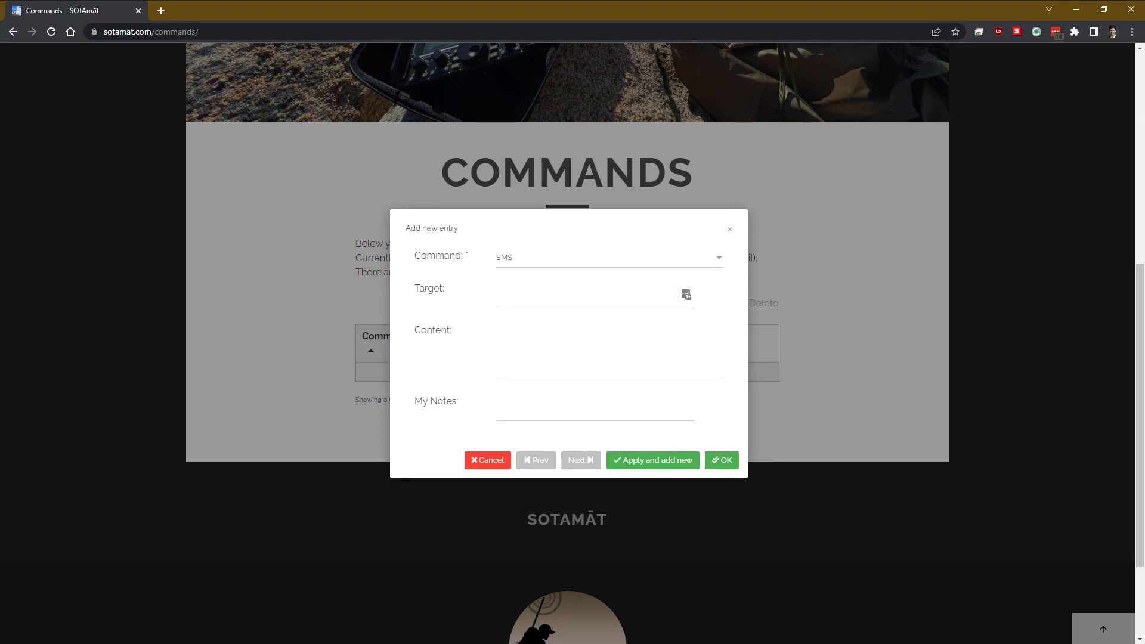
# Step: Enter the contact's phone number, paste the check-in message, and note it 'The I'm OK message'
pyautogui.click(603, 296)
pyautogui.write('+1-415-123-4567')
pyautogui.click(558, 341)
pyautogui.hotkey('ctrl', 'v')
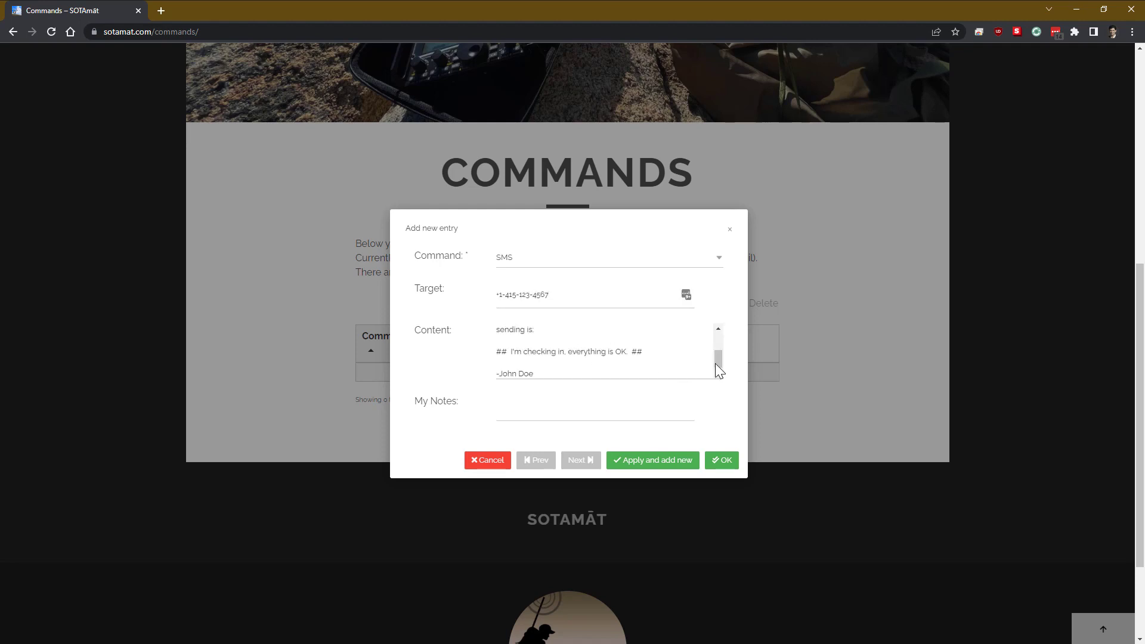
pyautogui.moveTo(718, 360); pyautogui.dragTo(717, 335)
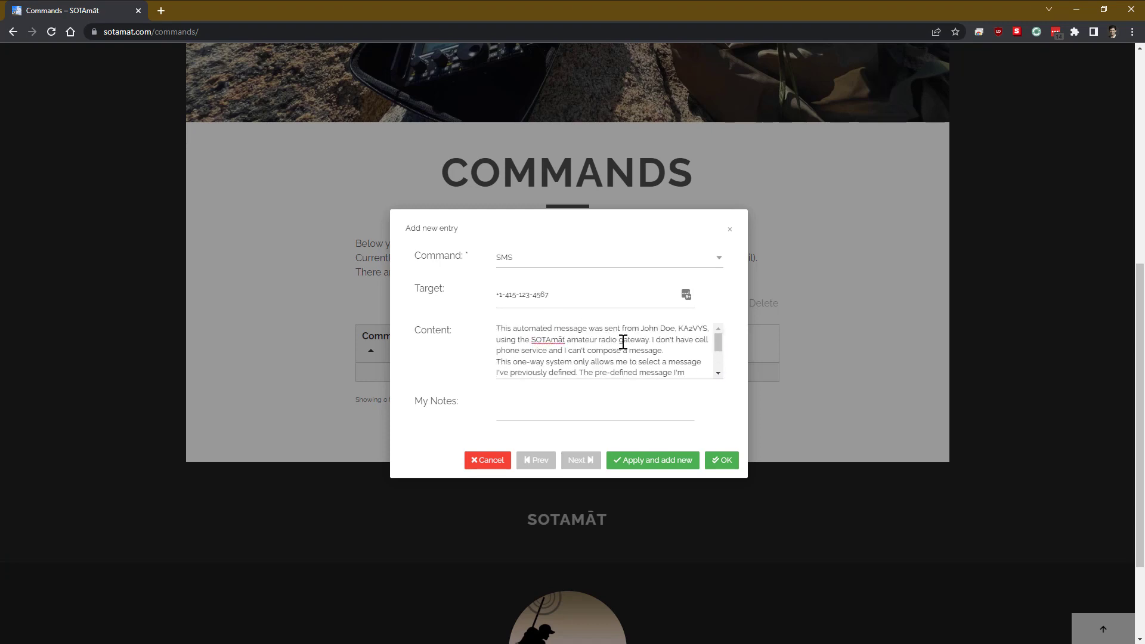
pyautogui.click(718, 374)
pyautogui.click(719, 375)
pyautogui.click(633, 401)
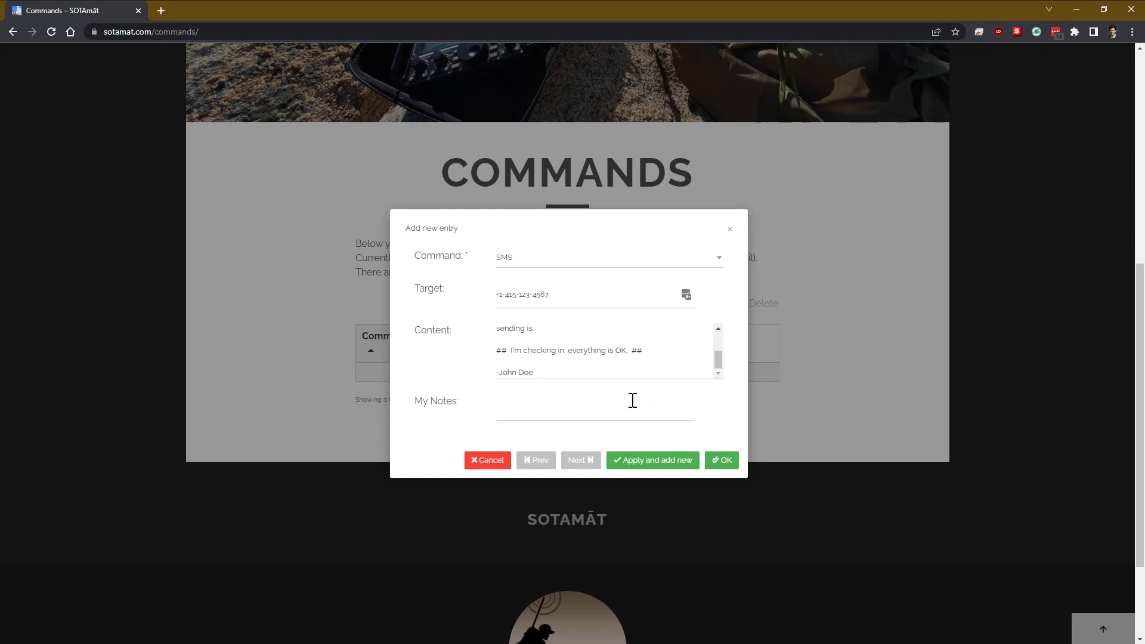
pyautogui.write("The I'm OK message")
# Step: Save the I'm OK command, then add a help-request SMS to the same contact noted 'The Send Help message.'
pyautogui.click(637, 461)
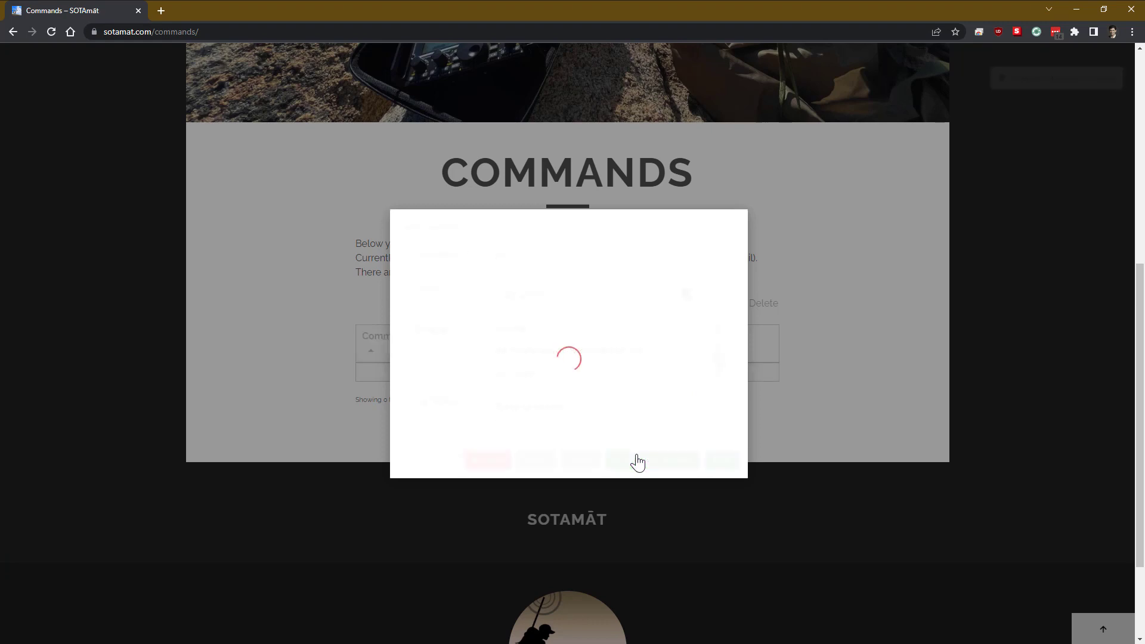
pyautogui.click(568, 301)
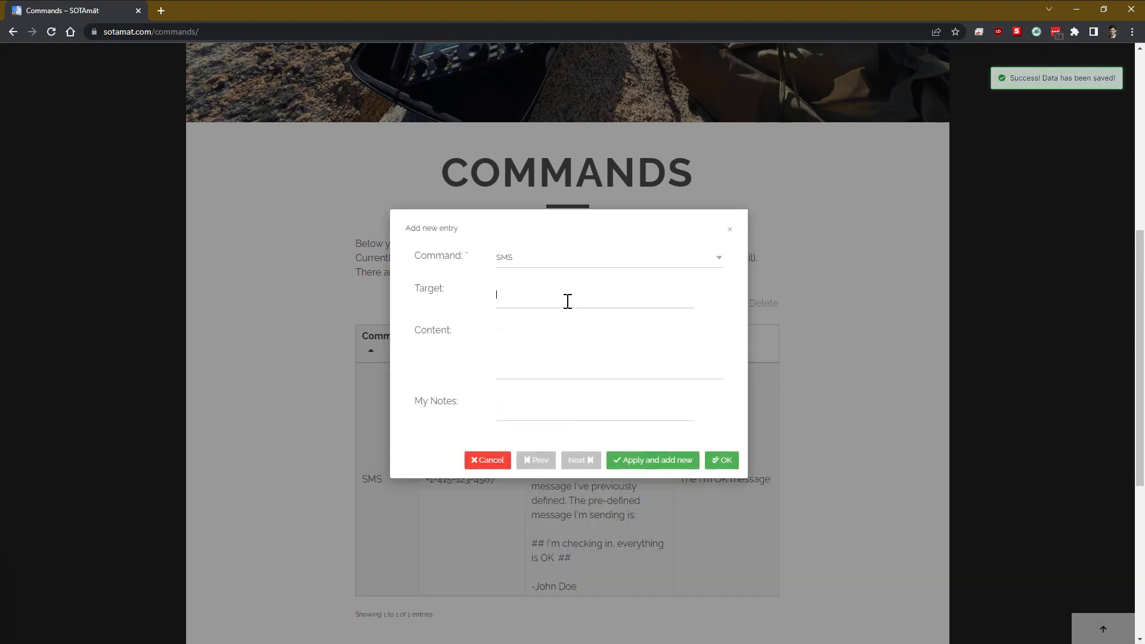
pyautogui.write('+1-415-123-4567')
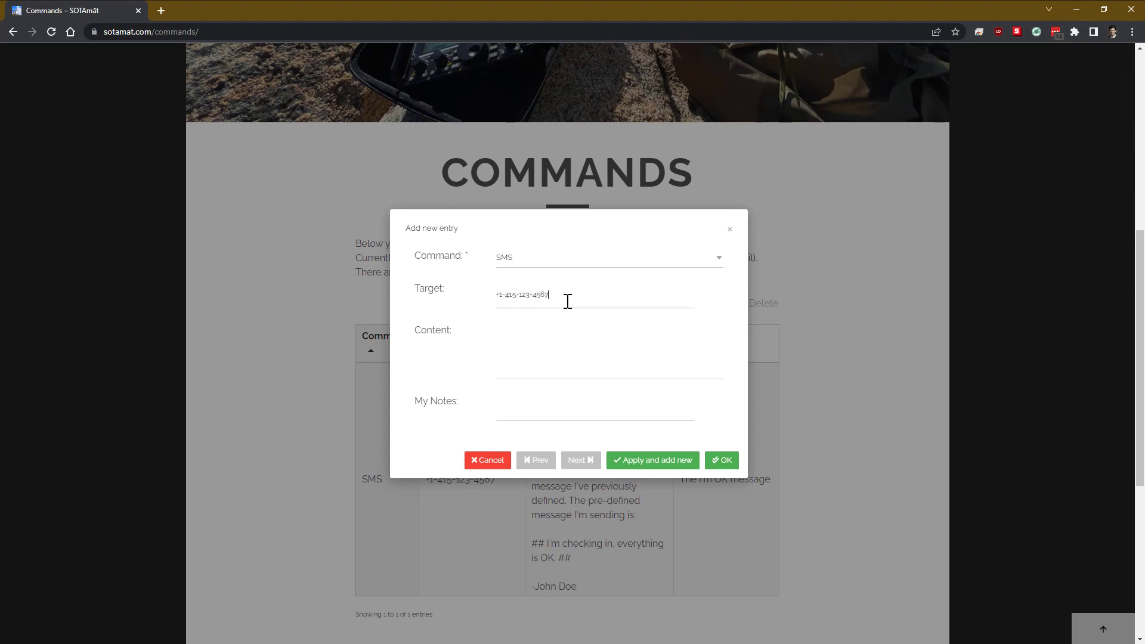
pyautogui.press('Tab')
pyautogui.hotkey('ctrl', 'v')
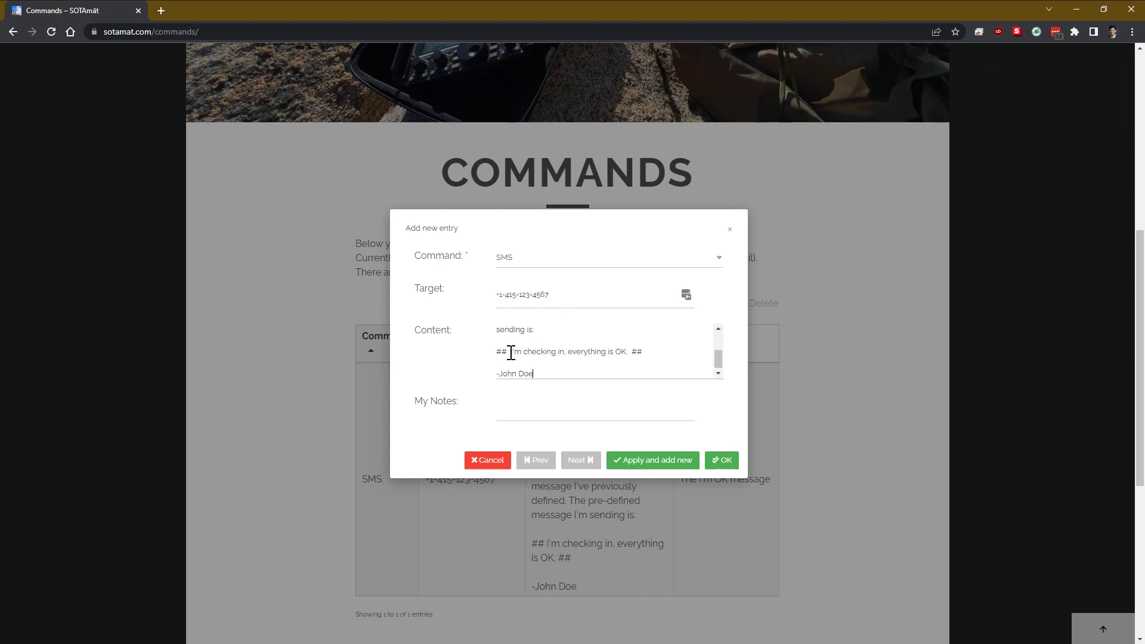
pyautogui.moveTo(511, 352); pyautogui.dragTo(626, 353)
pyautogui.write("Something is wrong.  I need help.  Please send help.  I'm on my pre-planned route")
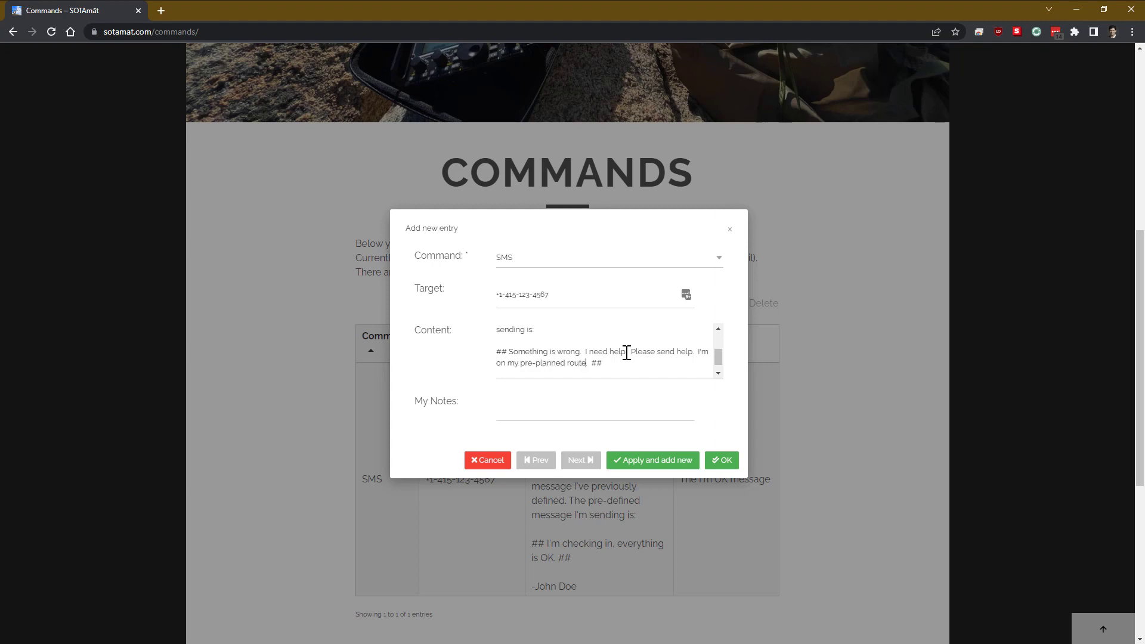
pyautogui.write('.')
pyautogui.click(718, 374)
pyautogui.click(587, 404)
pyautogui.write('The Send Help message.')
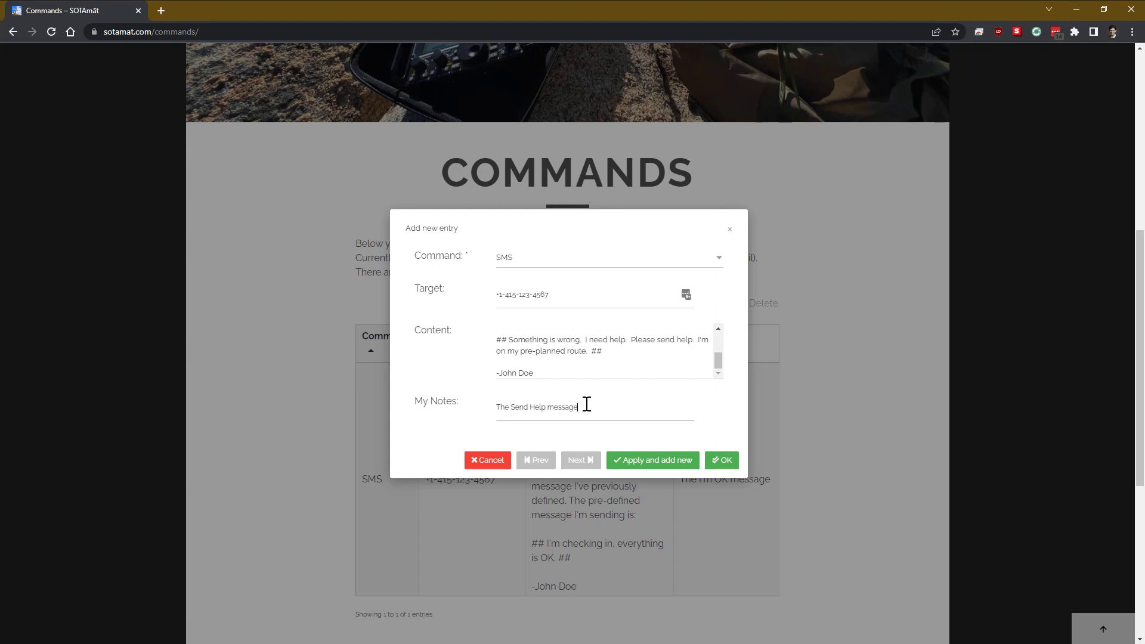
pyautogui.click(721, 460)
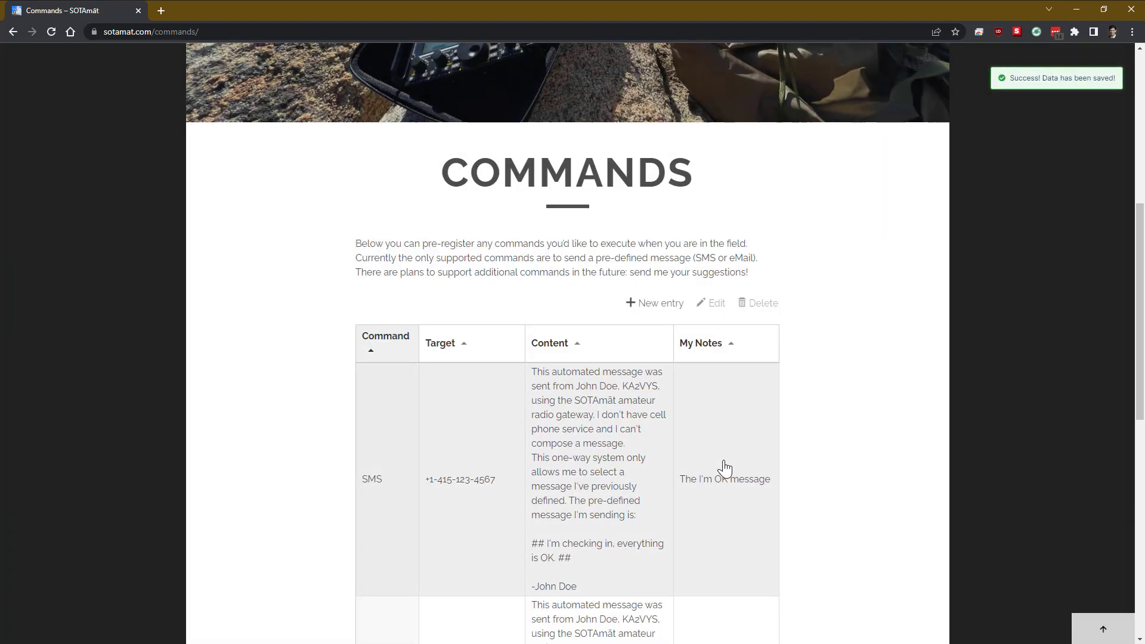
# Step: Review the Preparation totals: 817 summits, 44 frequency-modes, 2 commands, 35,950 combinations
pyautogui.scroll(-8, 457, 434)
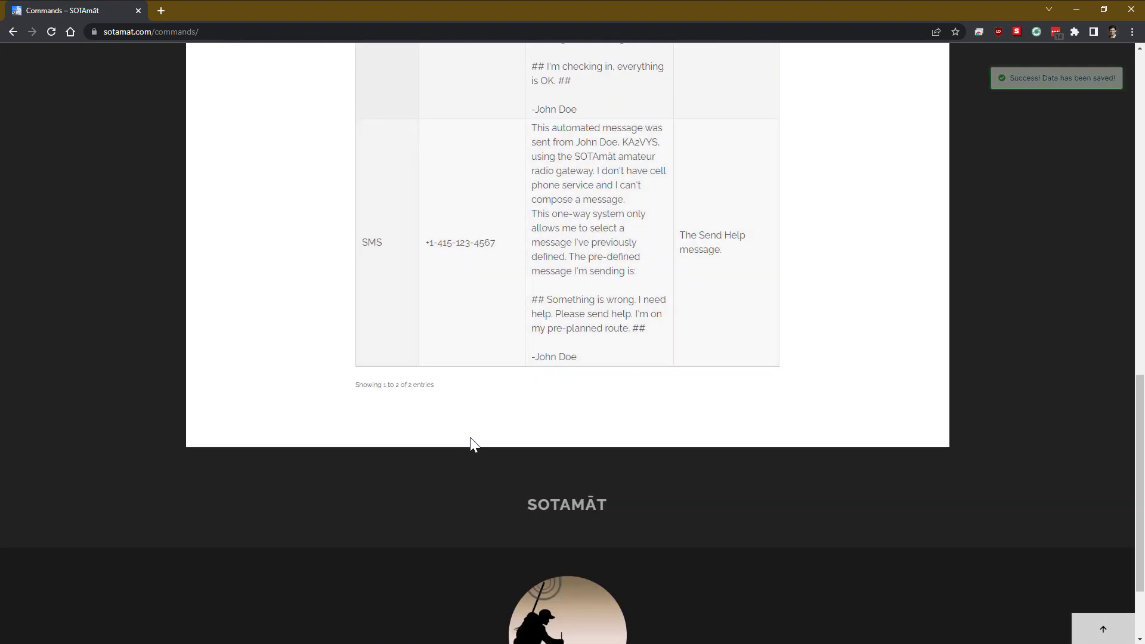
pyautogui.scroll(8, 470, 444)
pyautogui.scroll(7, 685, 245)
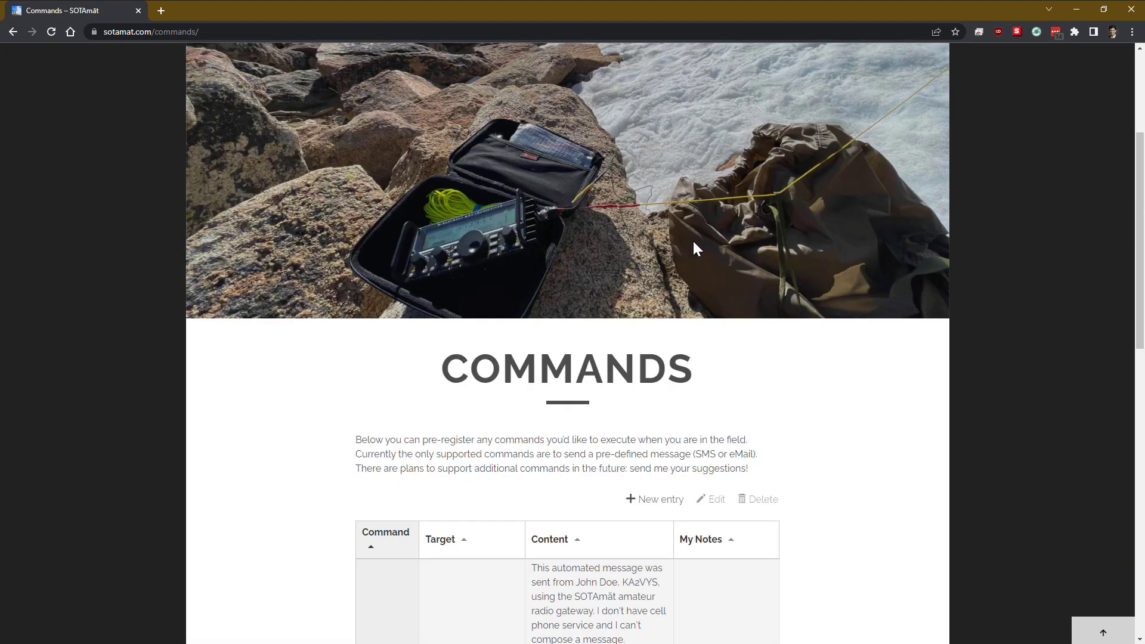
pyautogui.moveTo(903, 102)
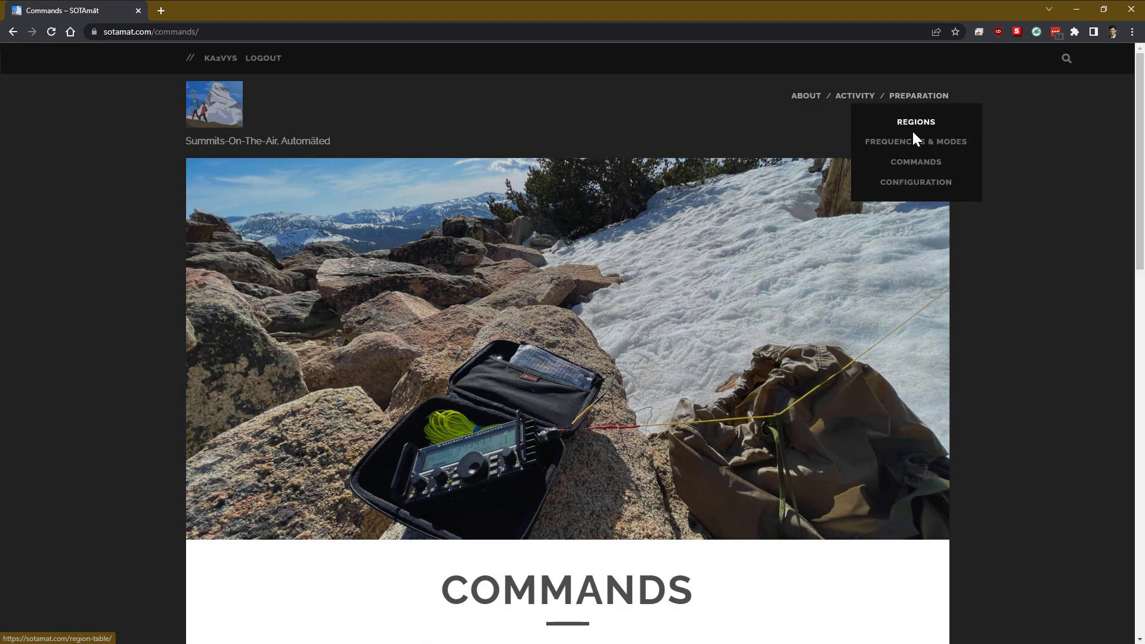
pyautogui.click(921, 99)
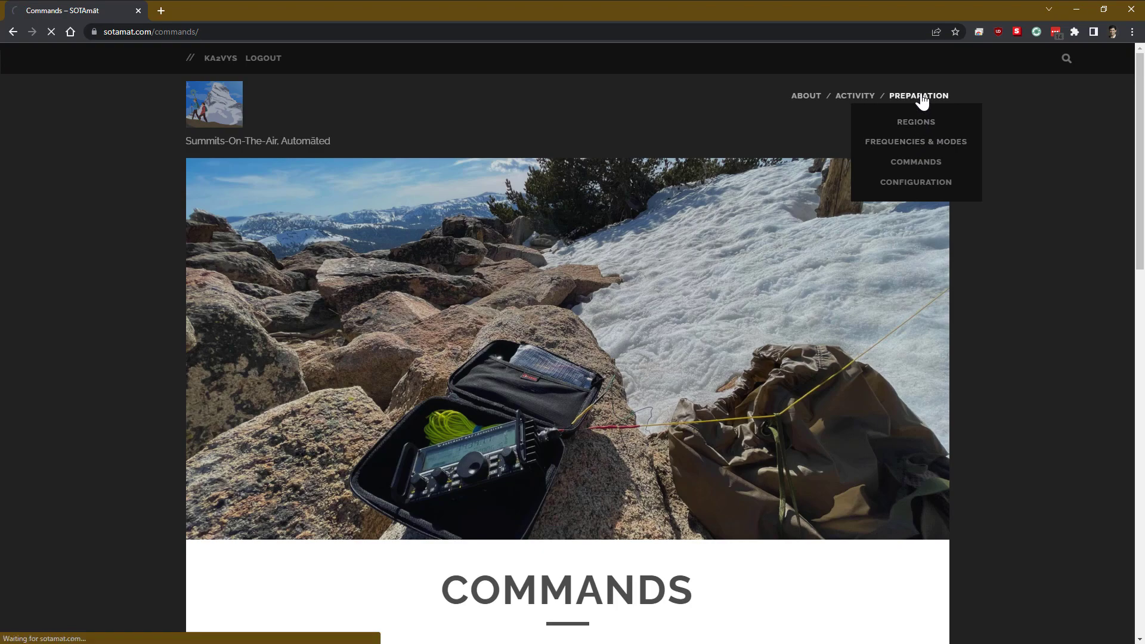
pyautogui.scroll(-4, 608, 394)
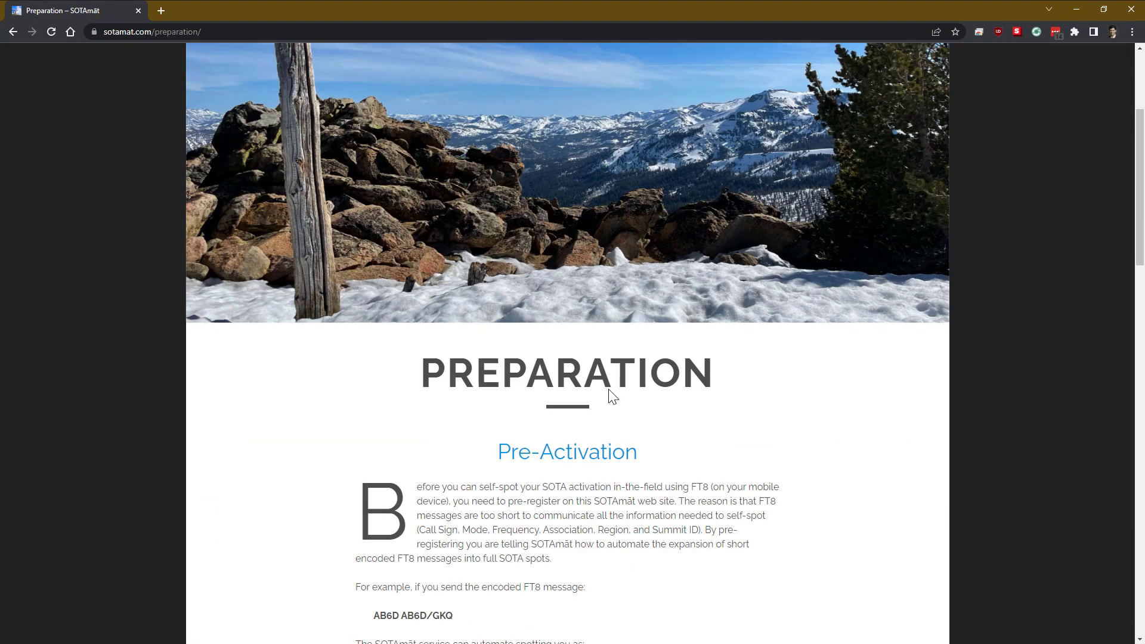
pyautogui.scroll(-13, 613, 397)
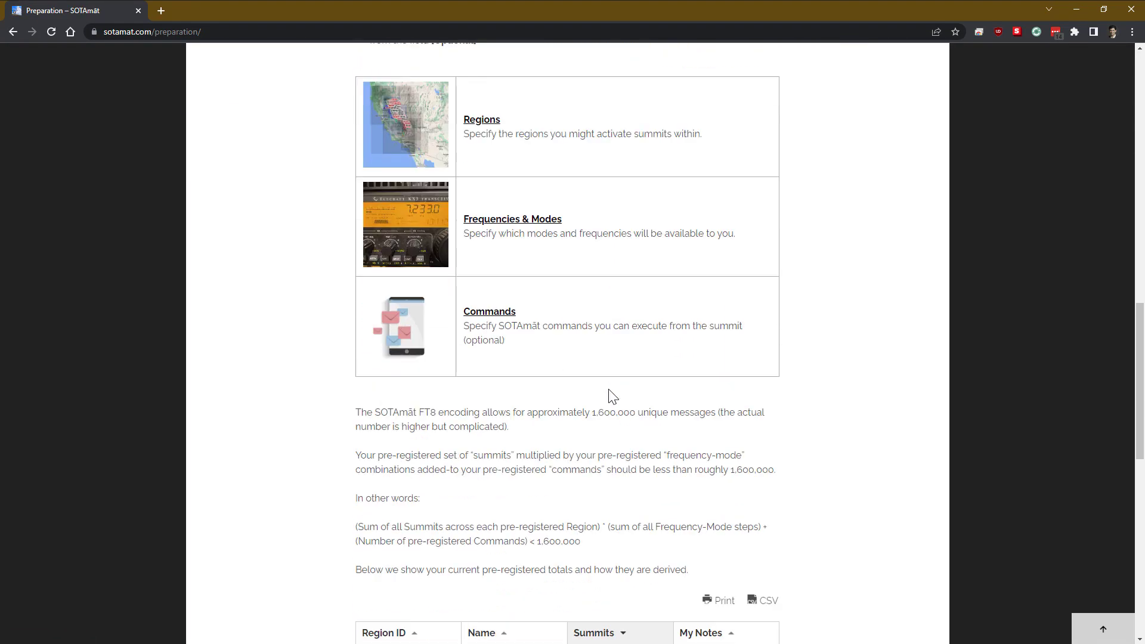
pyautogui.scroll(-5, 609, 393)
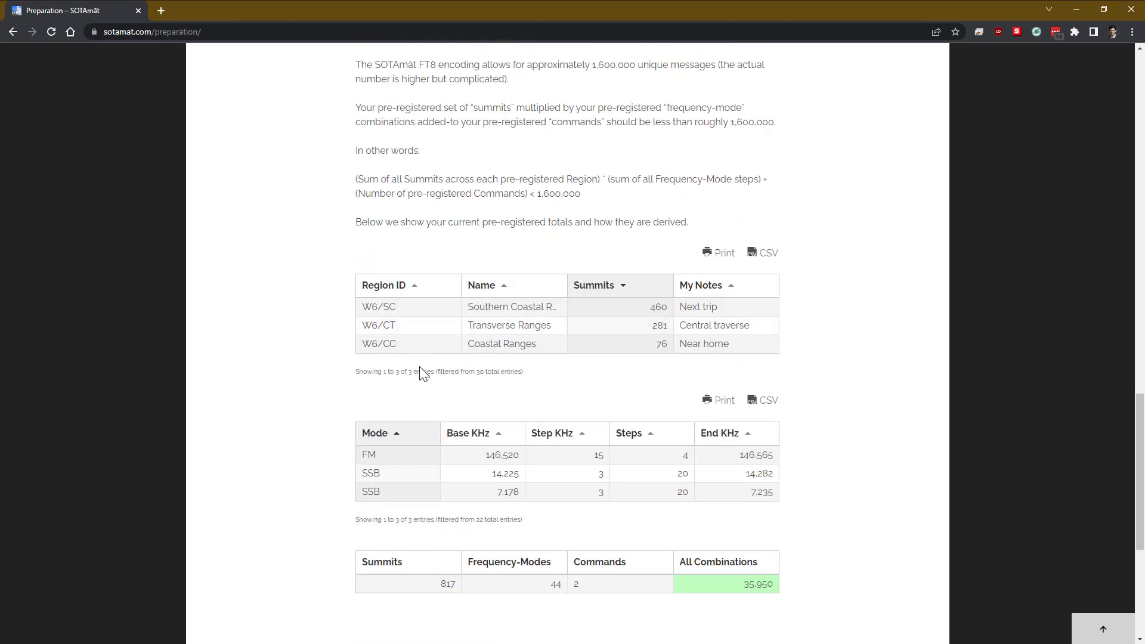
pyautogui.scroll(-1, 422, 373)
pyautogui.scroll(-2, 423, 373)
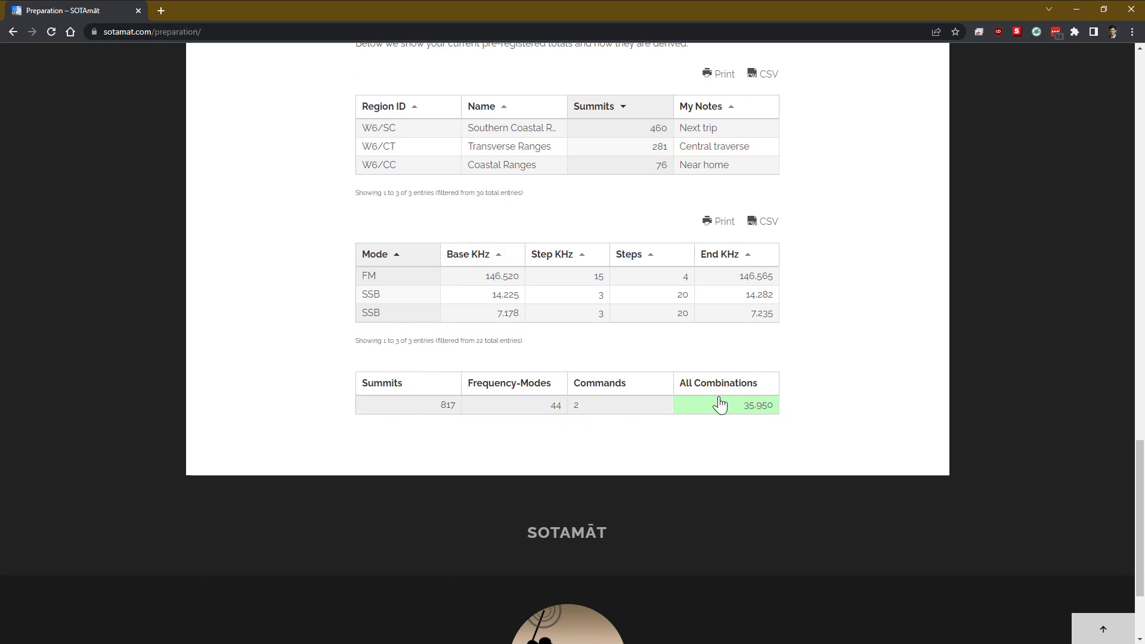
pyautogui.scroll(-1, 723, 418)
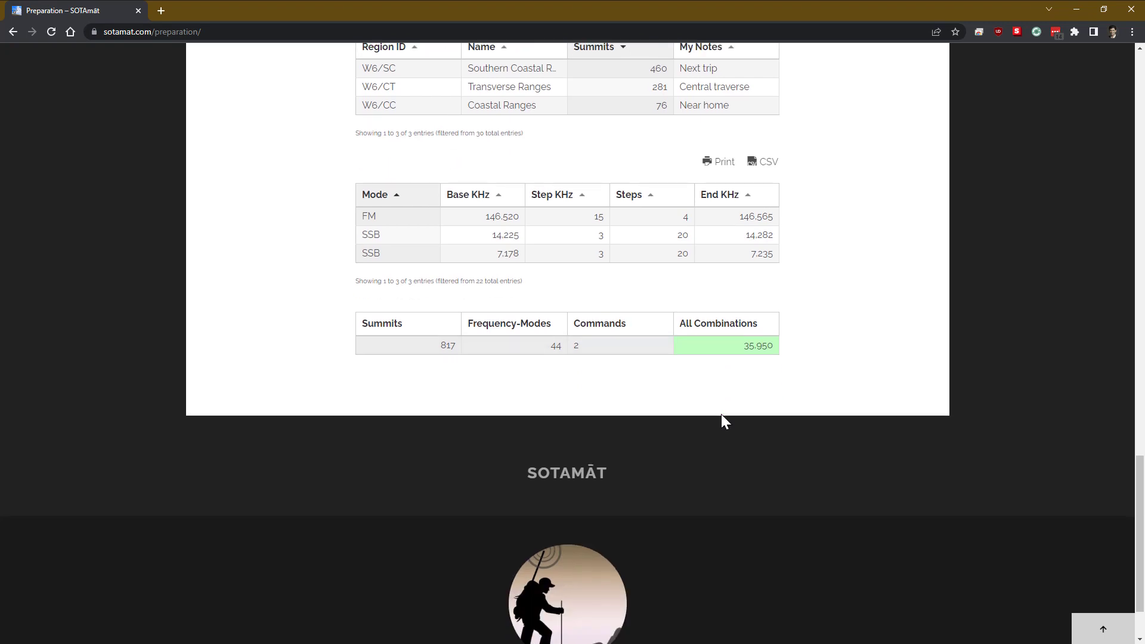
pyautogui.scroll(15, 720, 414)
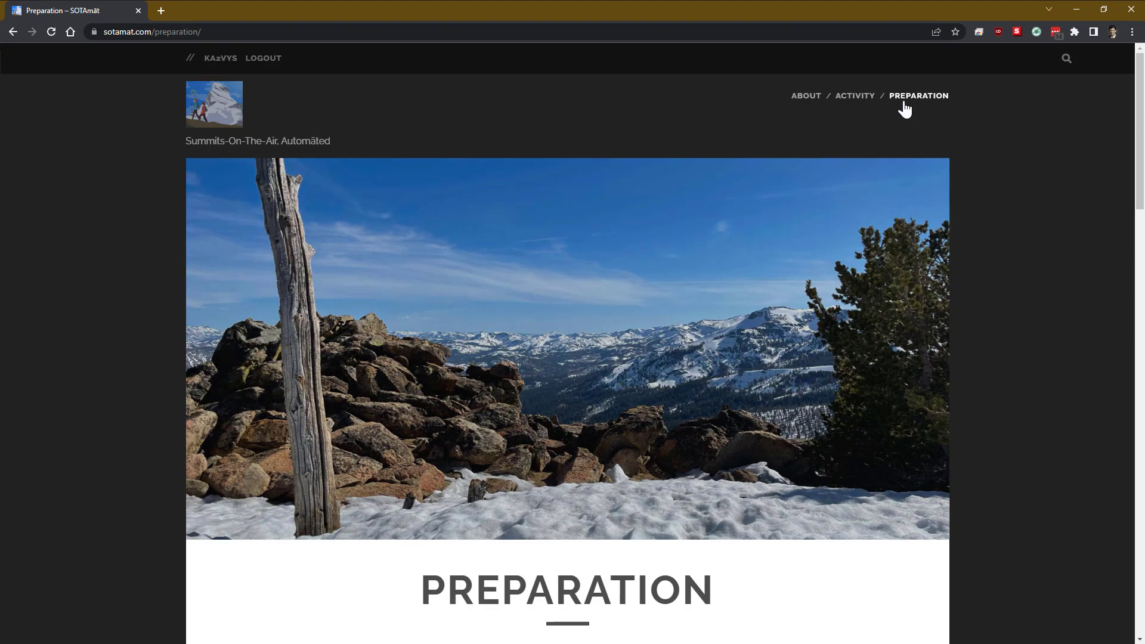
pyautogui.moveTo(905, 107)
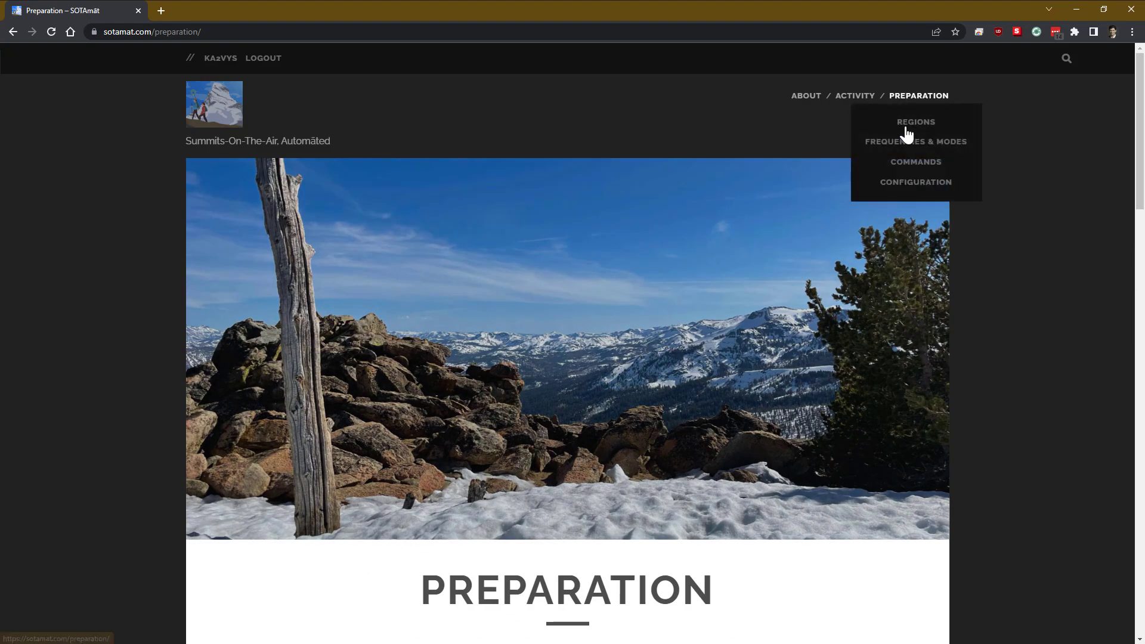
# Step: Reload the Configuration page until the bundle appears and copy it to the clipboard
pyautogui.click(912, 189)
pyautogui.scroll(-1, 616, 293)
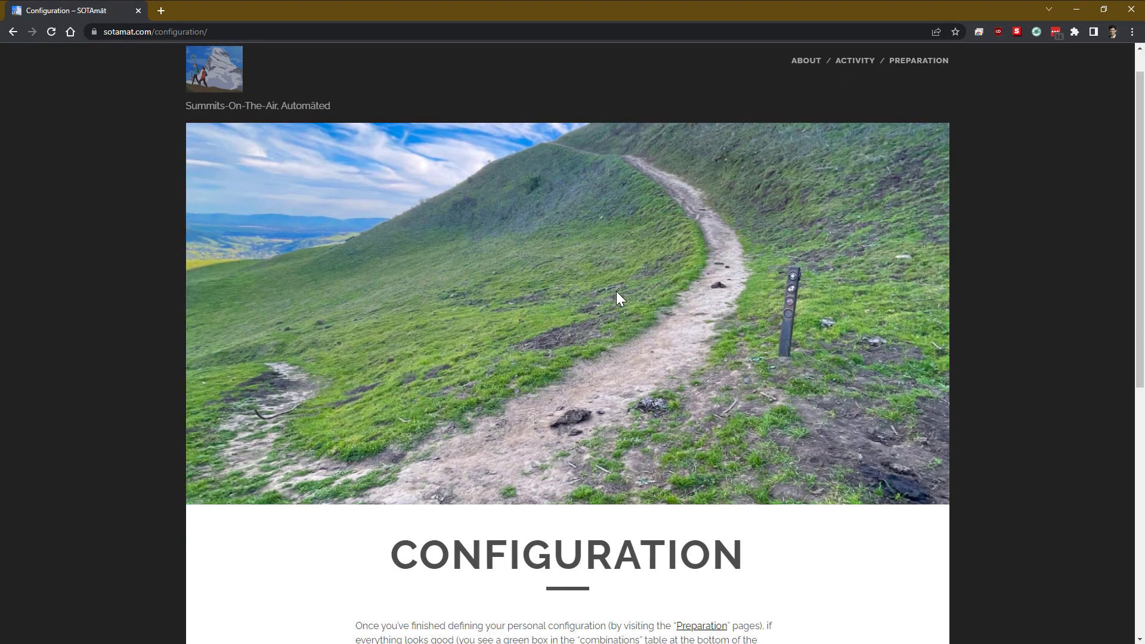
pyautogui.scroll(-5, 616, 291)
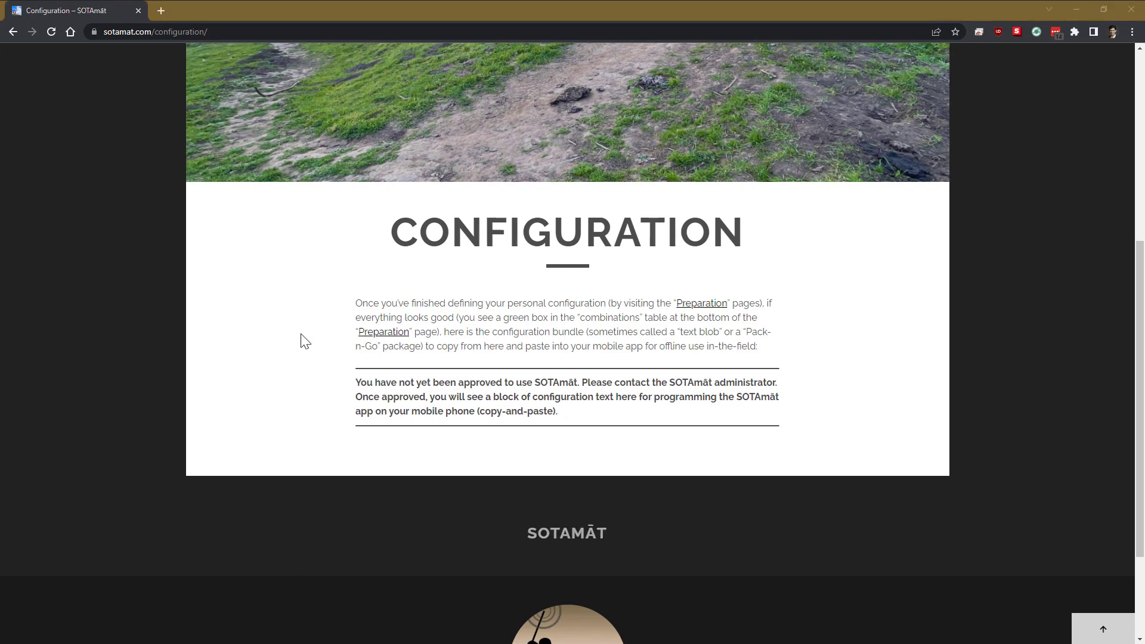
pyautogui.scroll(6, 625, 216)
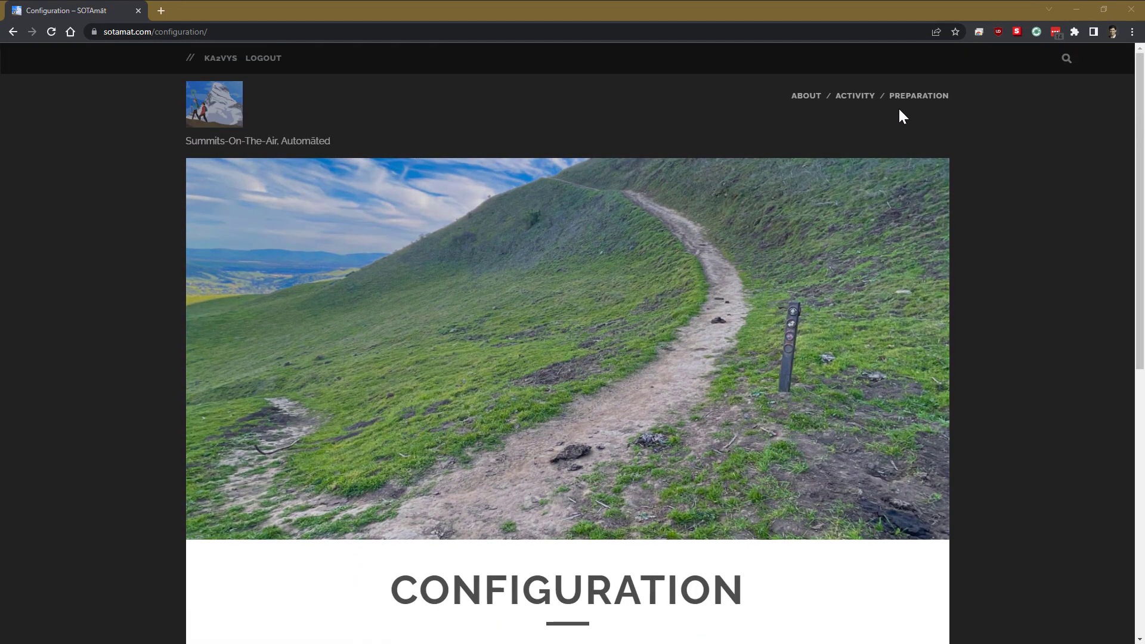
pyautogui.moveTo(904, 103)
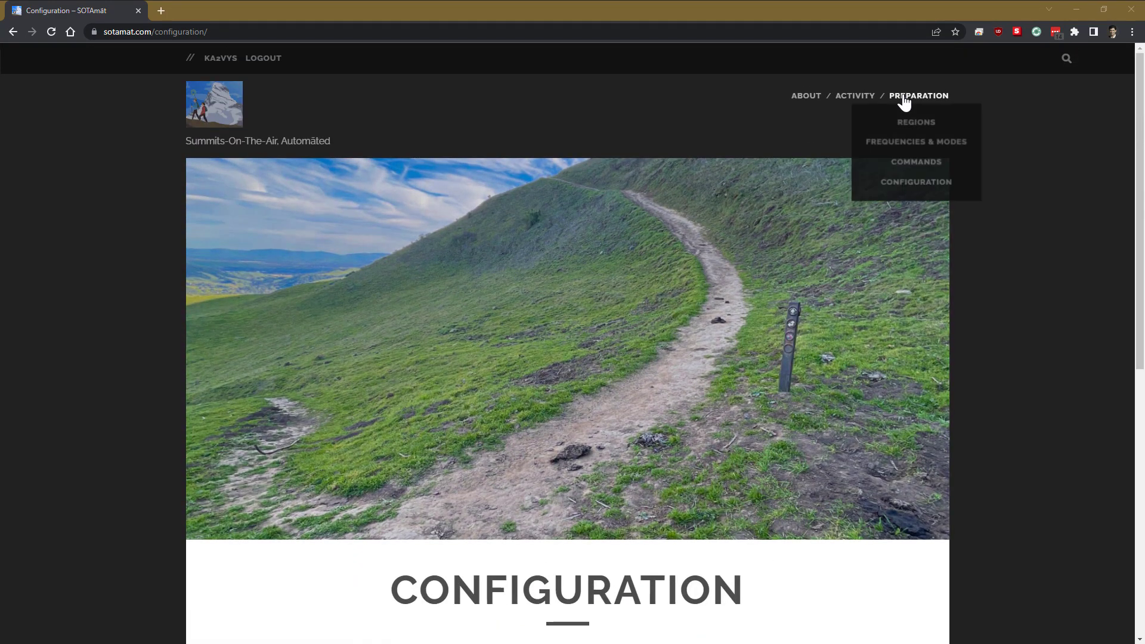
pyautogui.click(915, 183)
pyautogui.scroll(-5, 760, 257)
pyautogui.scroll(-3, 761, 263)
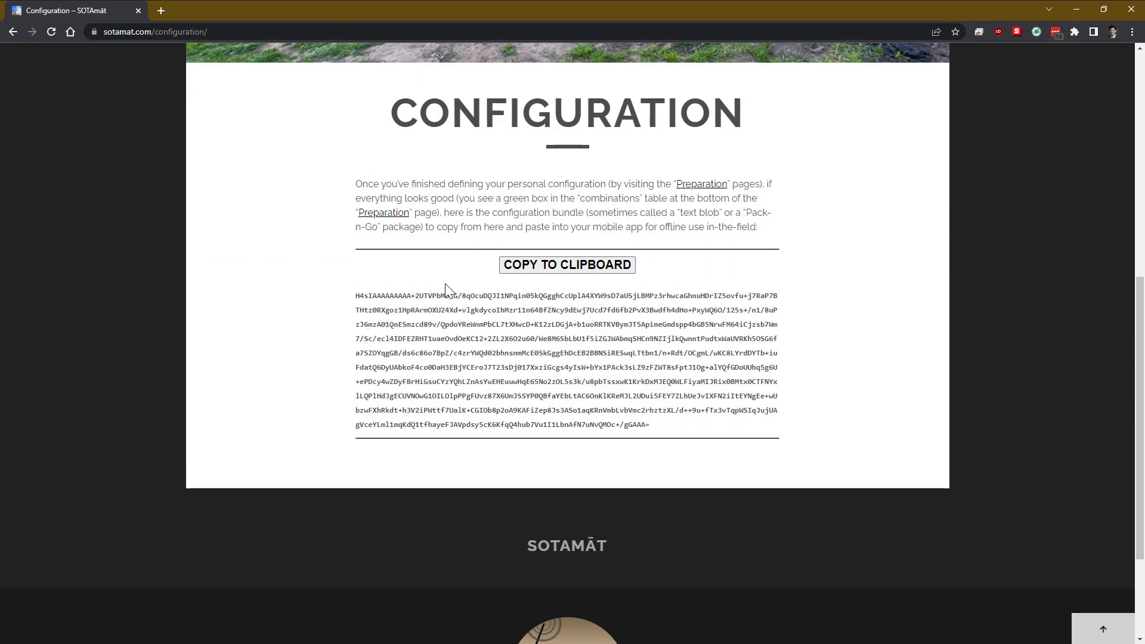
pyautogui.click(584, 268)
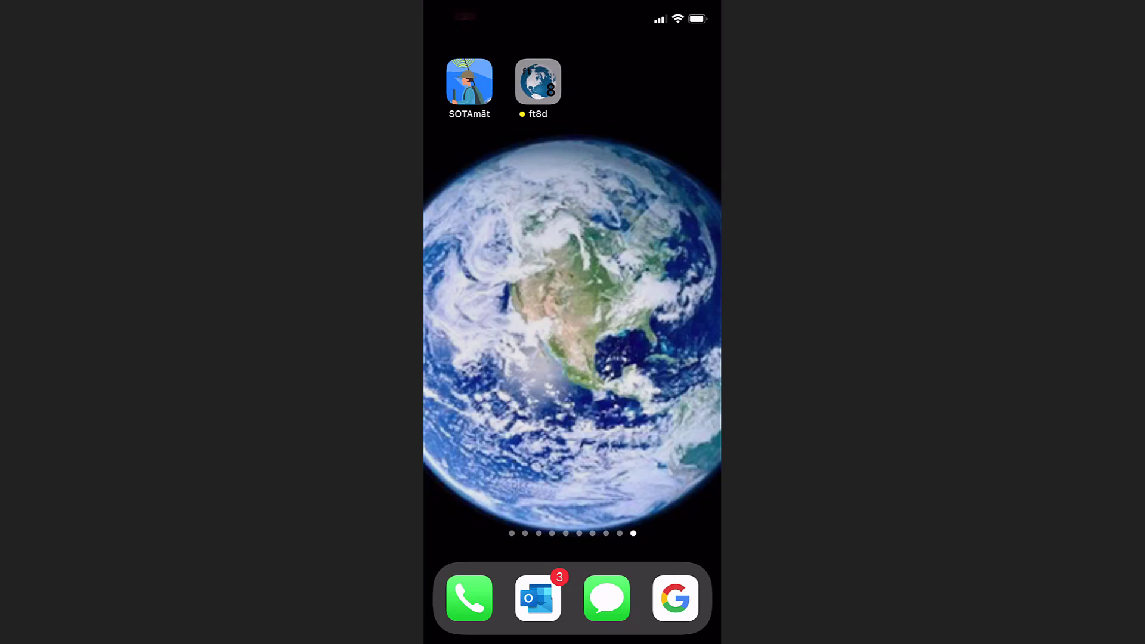
# Step: Start the SOTAmat phone app, acknowledge the configuration warning, and show the Setup tab
pyautogui.click(538, 82)
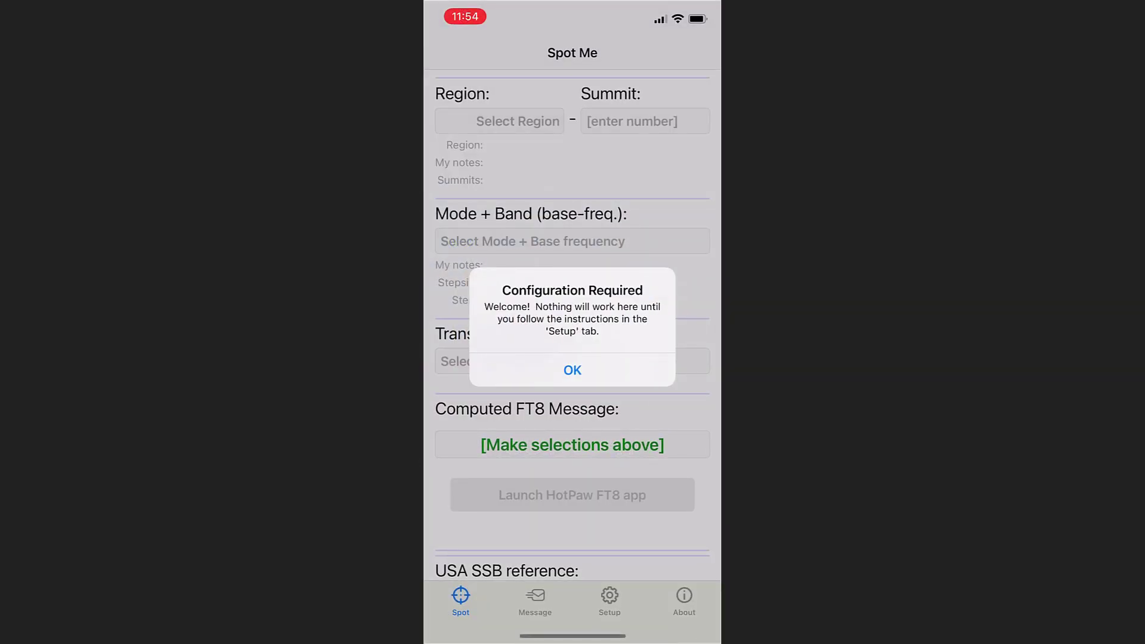
pyautogui.click(573, 369)
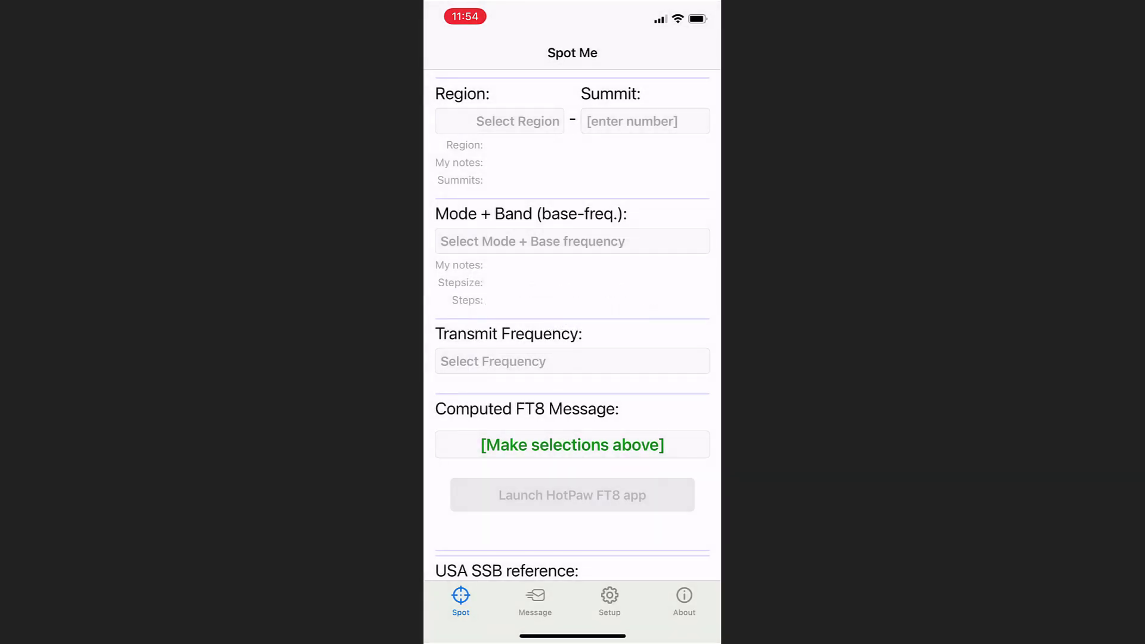
pyautogui.click(610, 601)
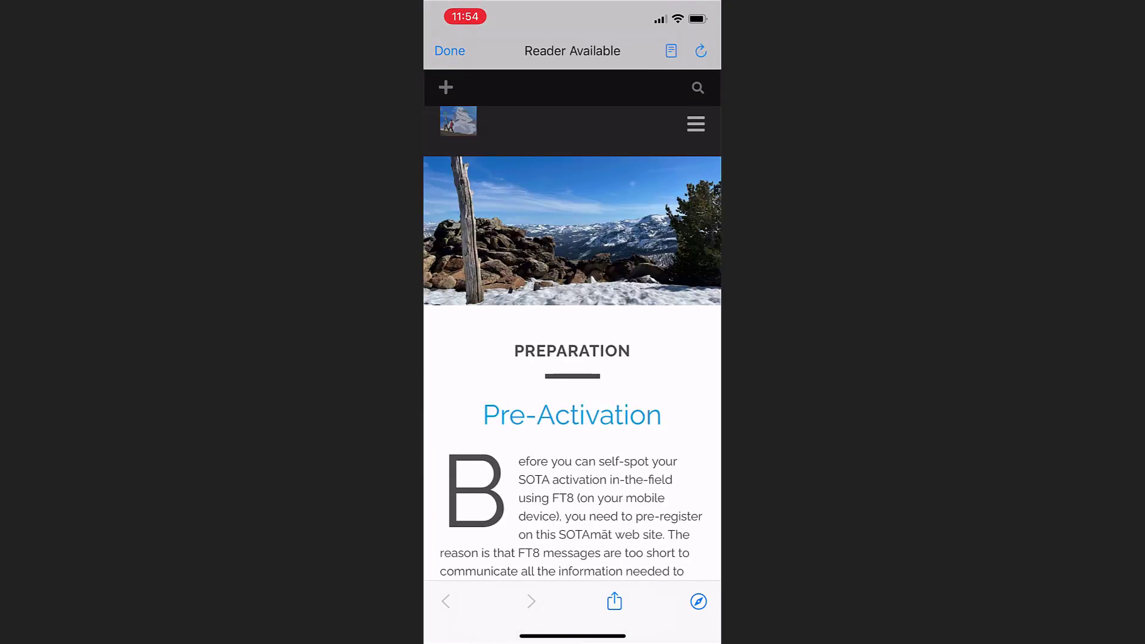
# Step: Open the sotamat.com login page and enter the account username and password
pyautogui.click(446, 87)
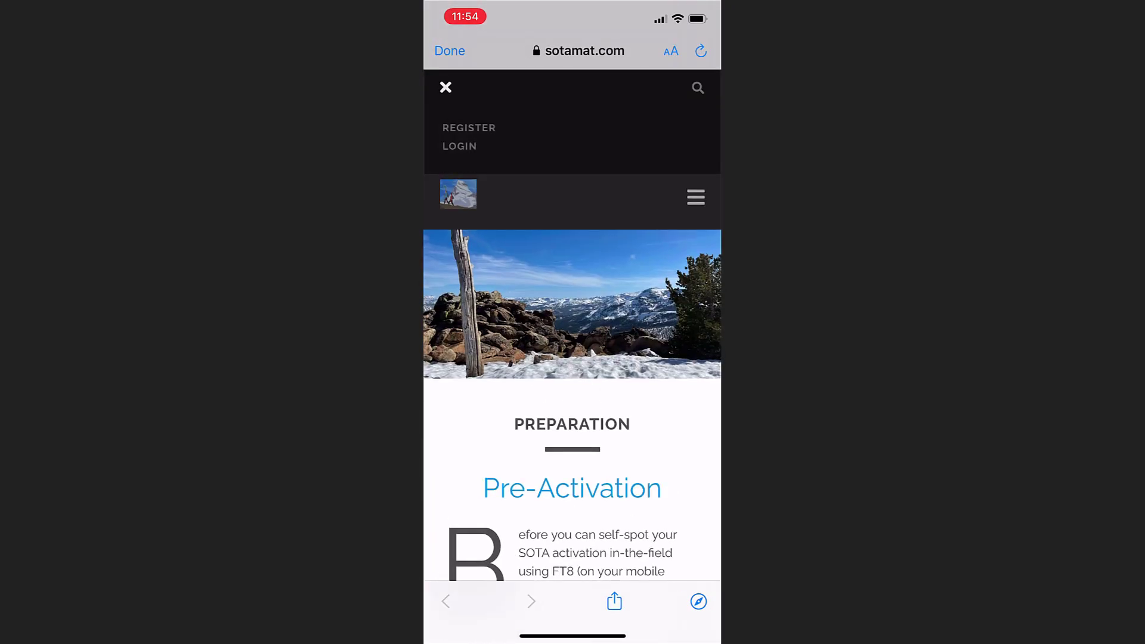
pyautogui.click(459, 145)
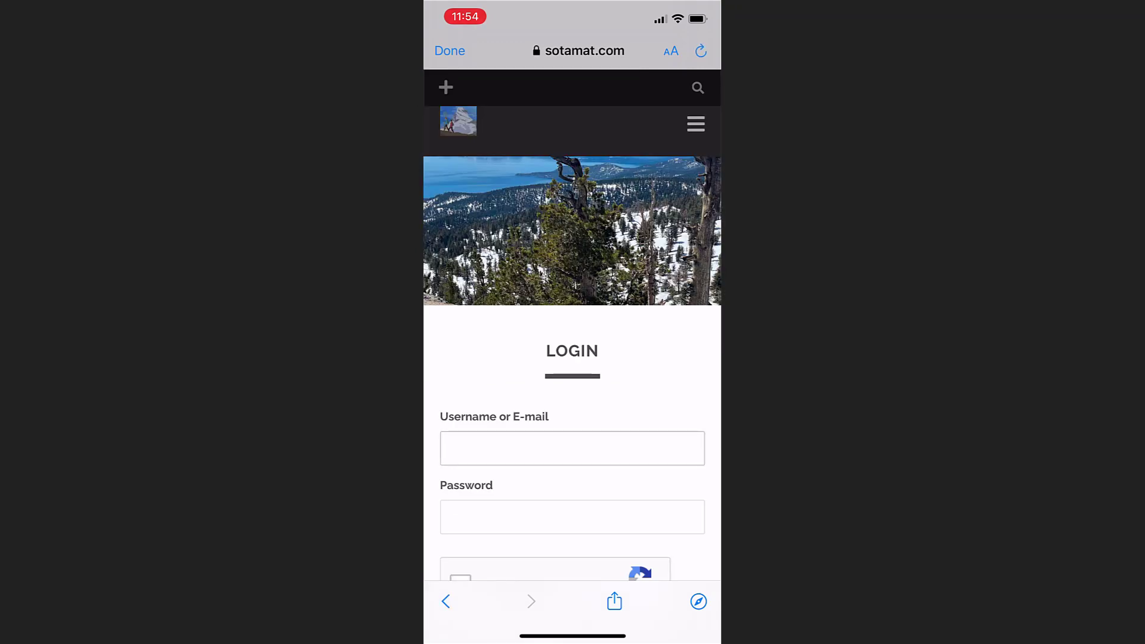
pyautogui.click(573, 448)
pyautogui.click(453, 614)
pyautogui.write('ka2')
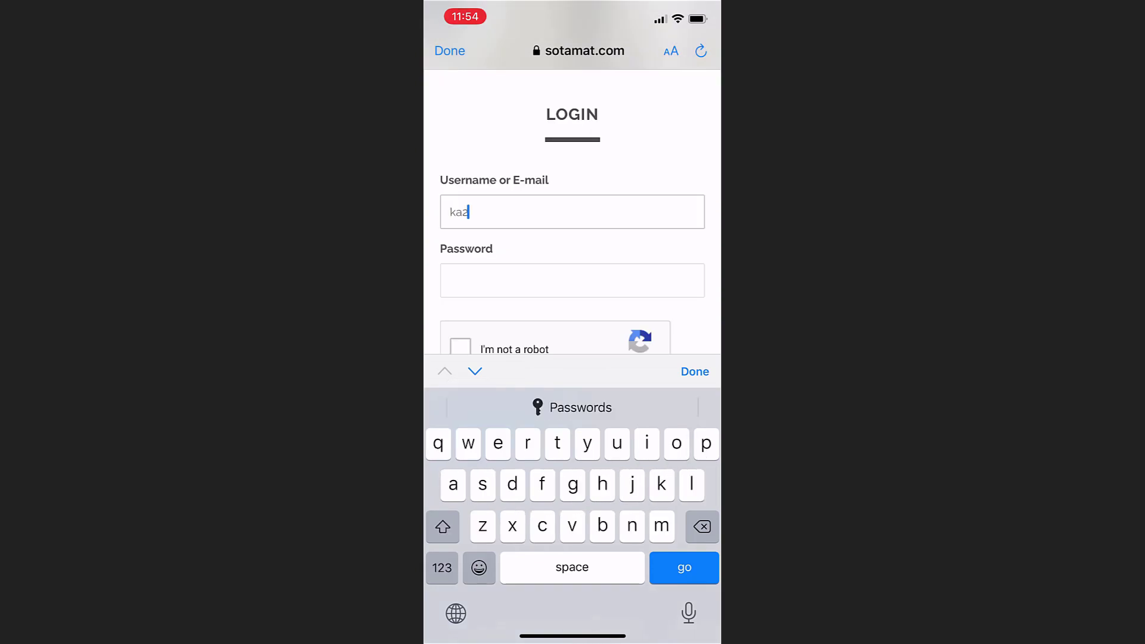
pyautogui.write('vys')
pyautogui.click(573, 280)
pyautogui.write('••')
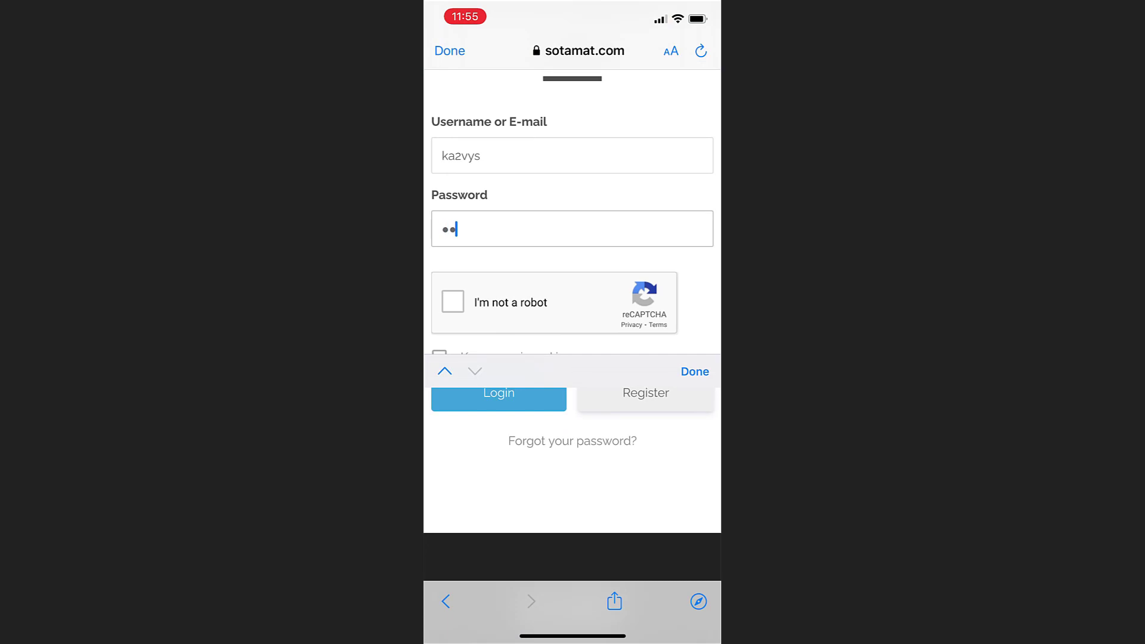
pyautogui.write('•••••••')
# Step: Pass the bicycle reCAPTCHA, tick Keep me signed in, and log in
pyautogui.click(453, 301)
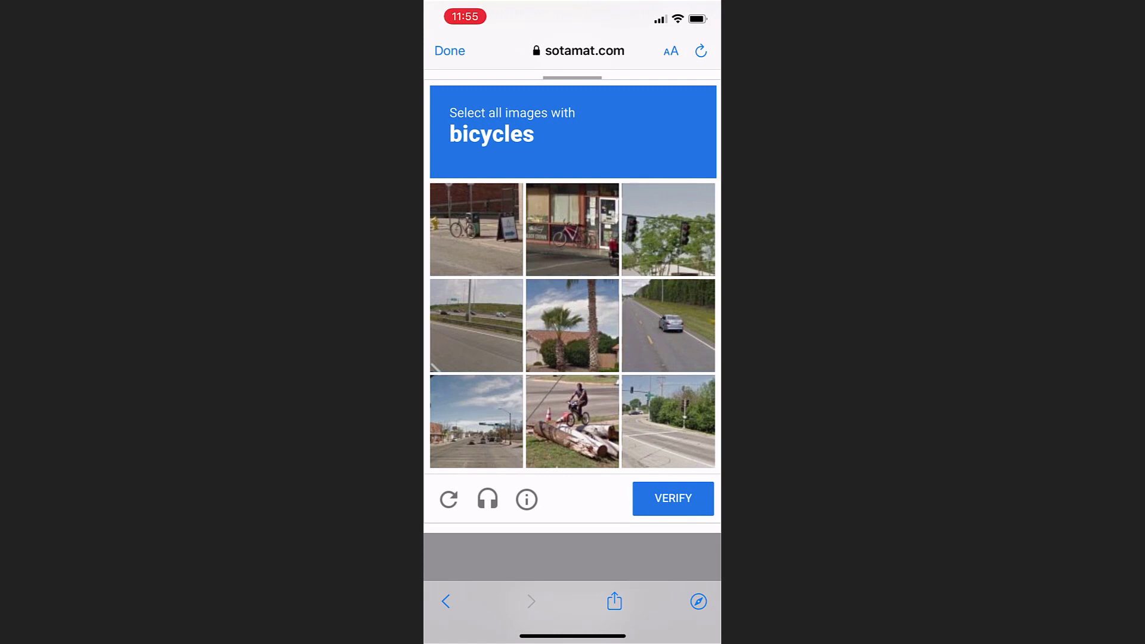
pyautogui.click(477, 229)
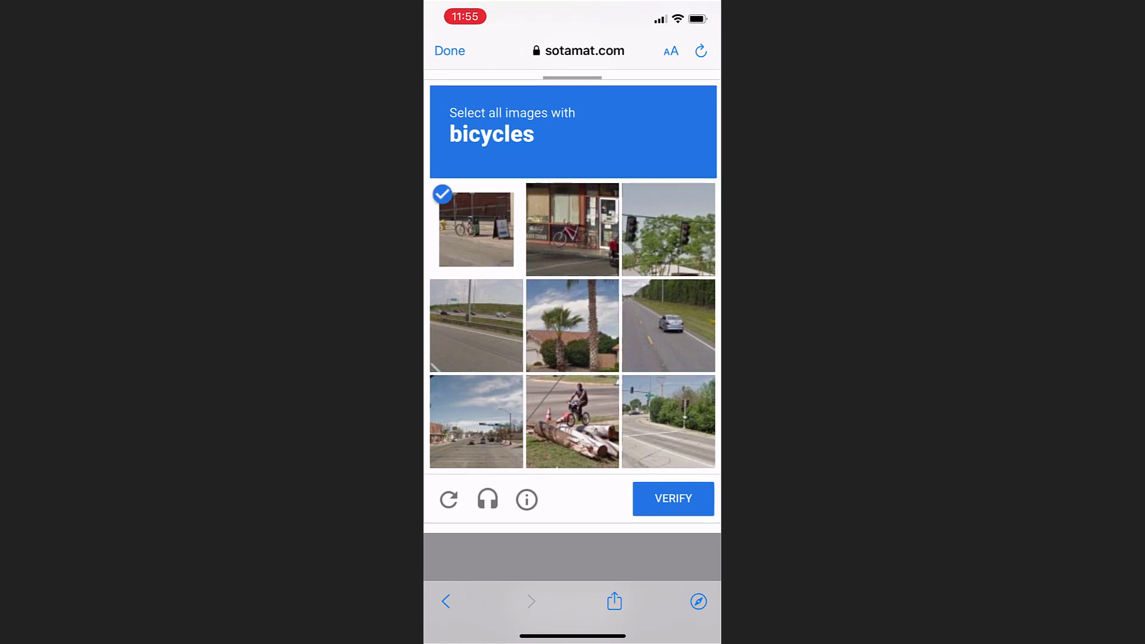
pyautogui.click(572, 230)
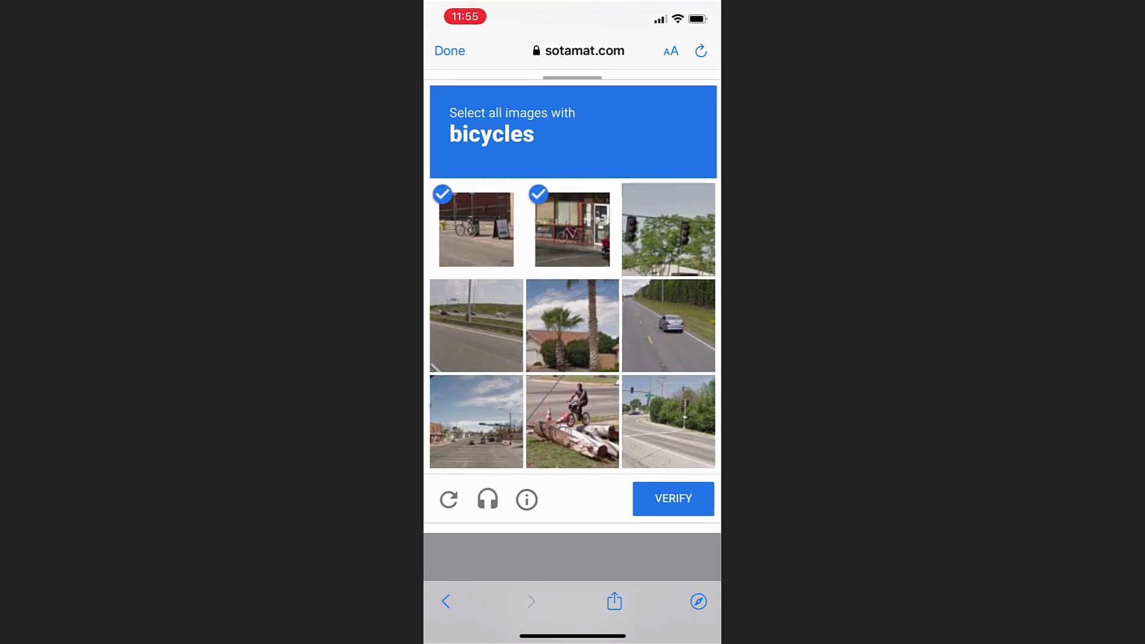
pyautogui.click(572, 421)
pyautogui.click(673, 498)
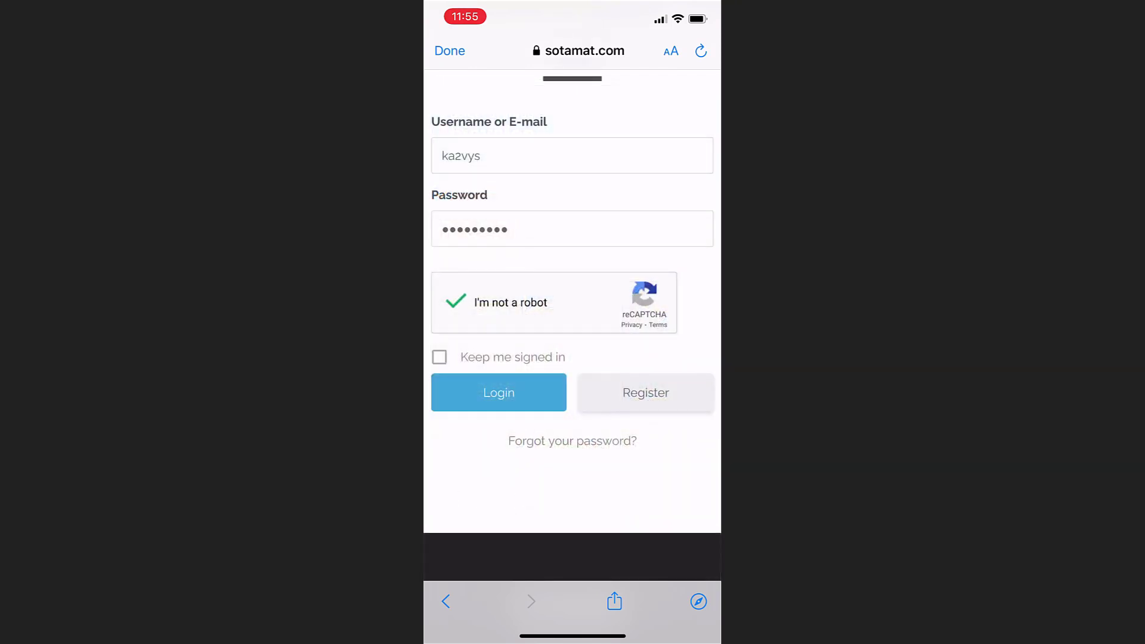
pyautogui.click(439, 356)
pyautogui.click(499, 393)
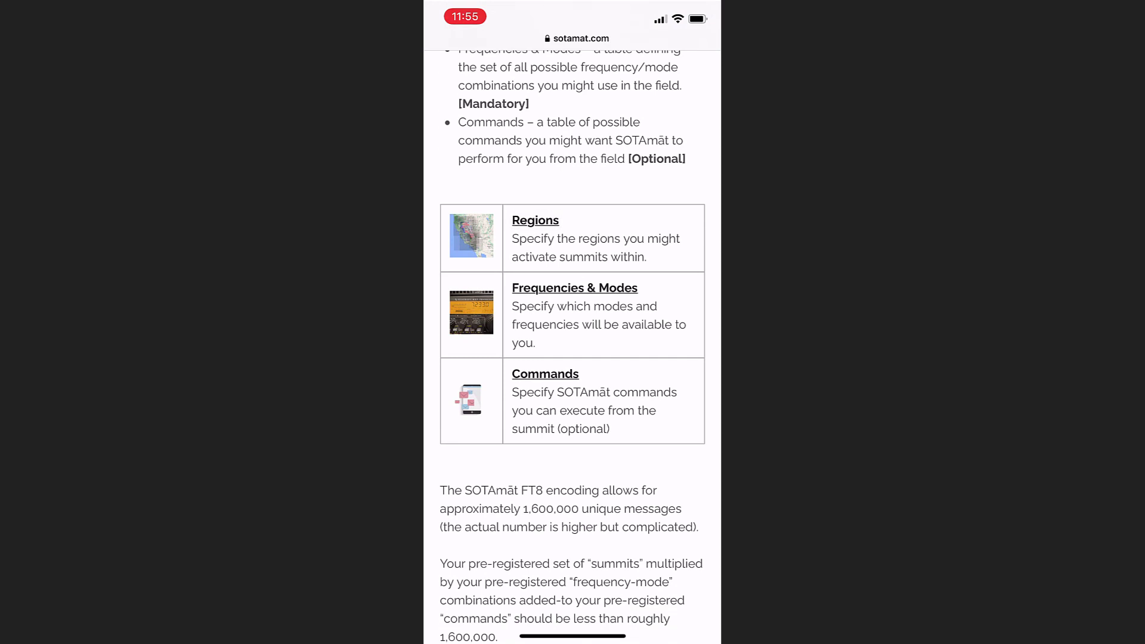
# Step: Copy the SOTAmat Configuration text to the clipboard and close the in-app browser
pyautogui.scroll(-10, 572, 346)
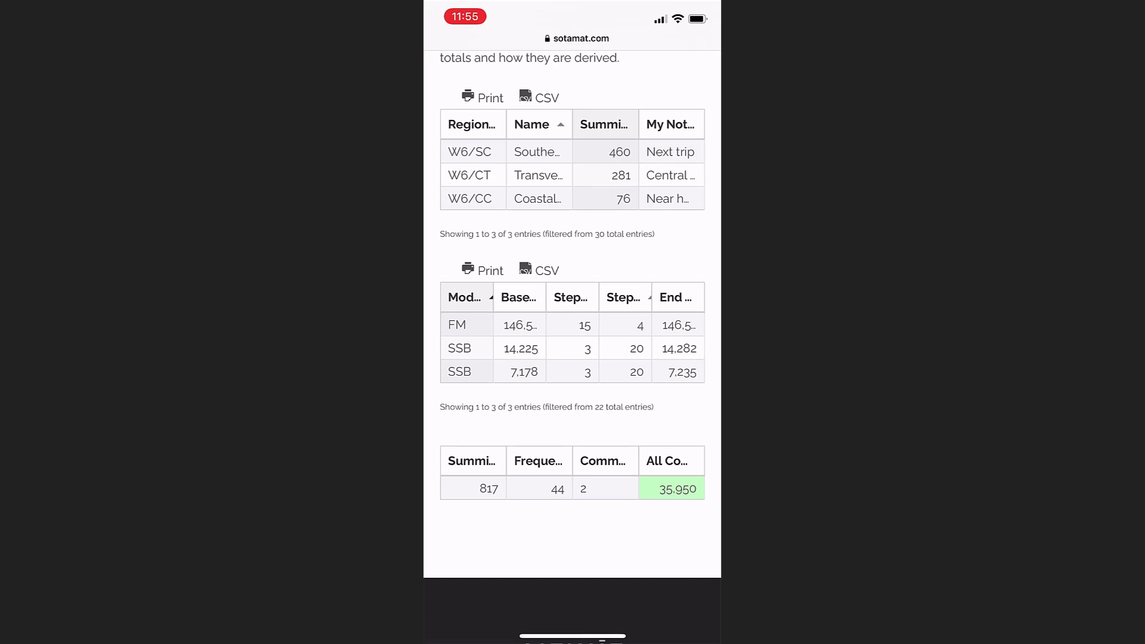
pyautogui.scroll(4, 572, 322)
pyautogui.click(449, 48)
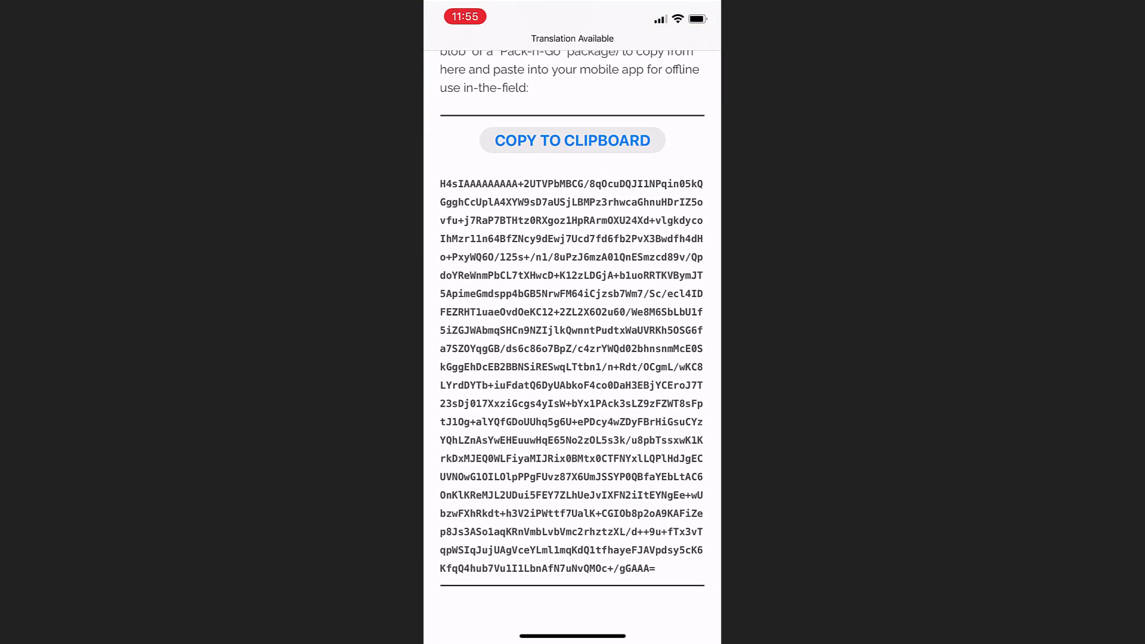
pyautogui.scroll(5, 572, 322)
pyautogui.click(447, 49)
pyautogui.scroll(-3, 572, 322)
# Step: Paste the configuration into the Step 3 field, confirming 3 regions and 817 summits loaded
pyautogui.click(566, 351)
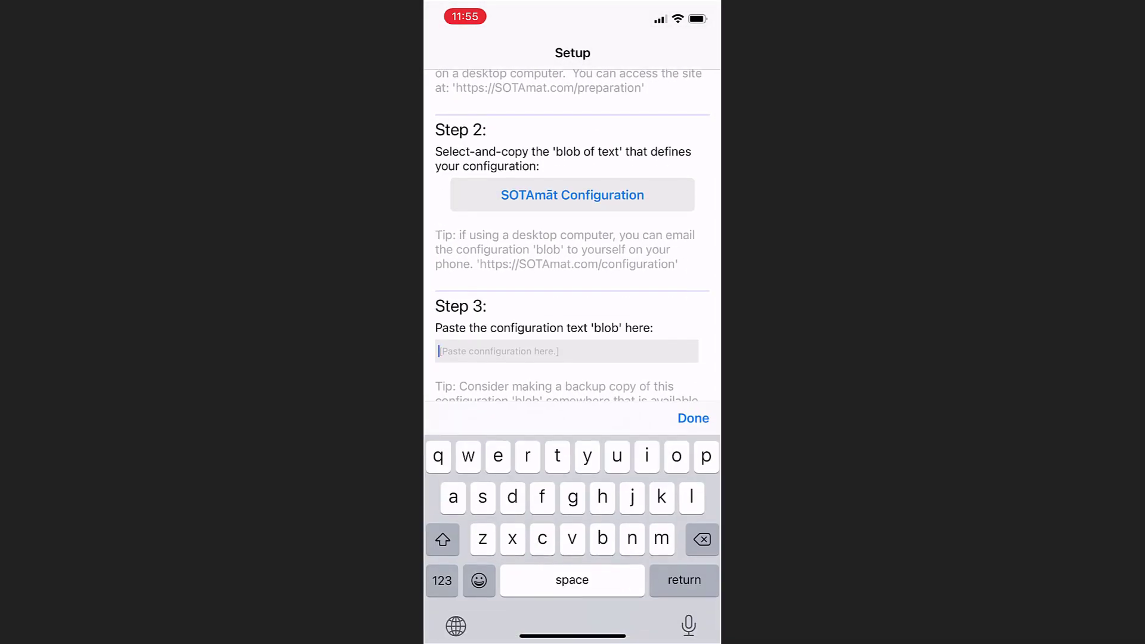
pyautogui.click(567, 352)
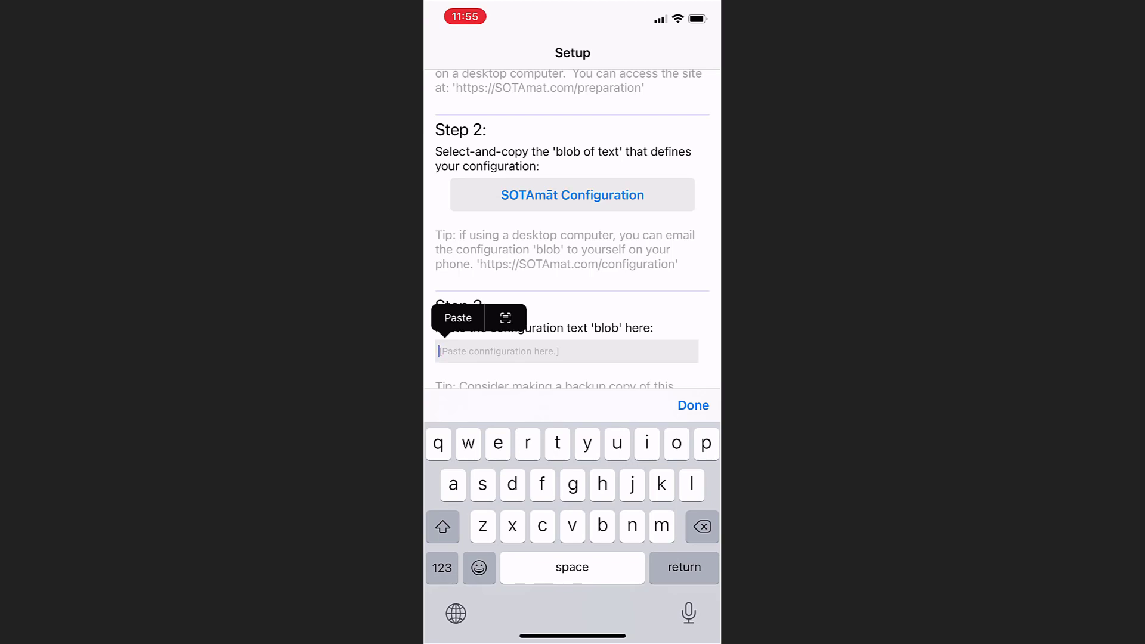
pyautogui.click(458, 318)
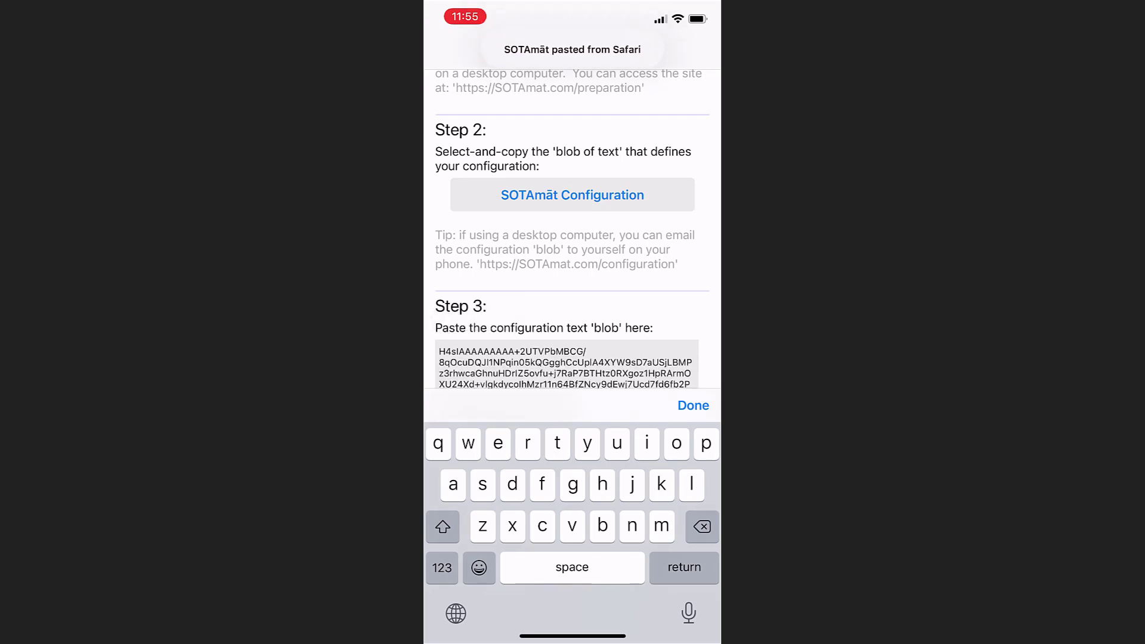
pyautogui.click(693, 405)
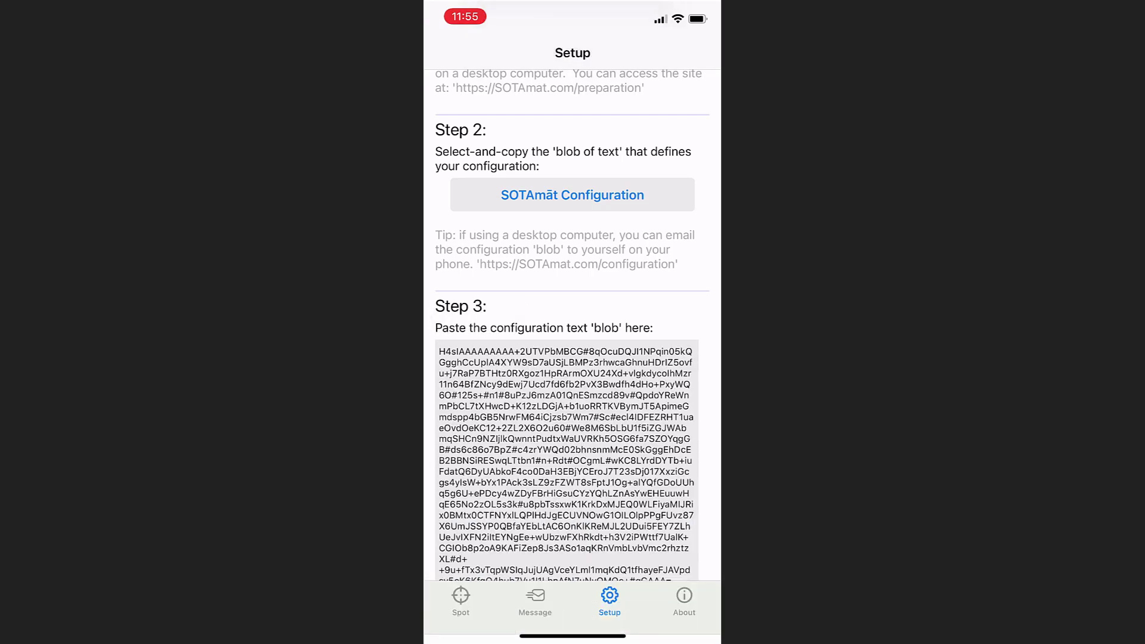
pyautogui.scroll(-3, 567, 459)
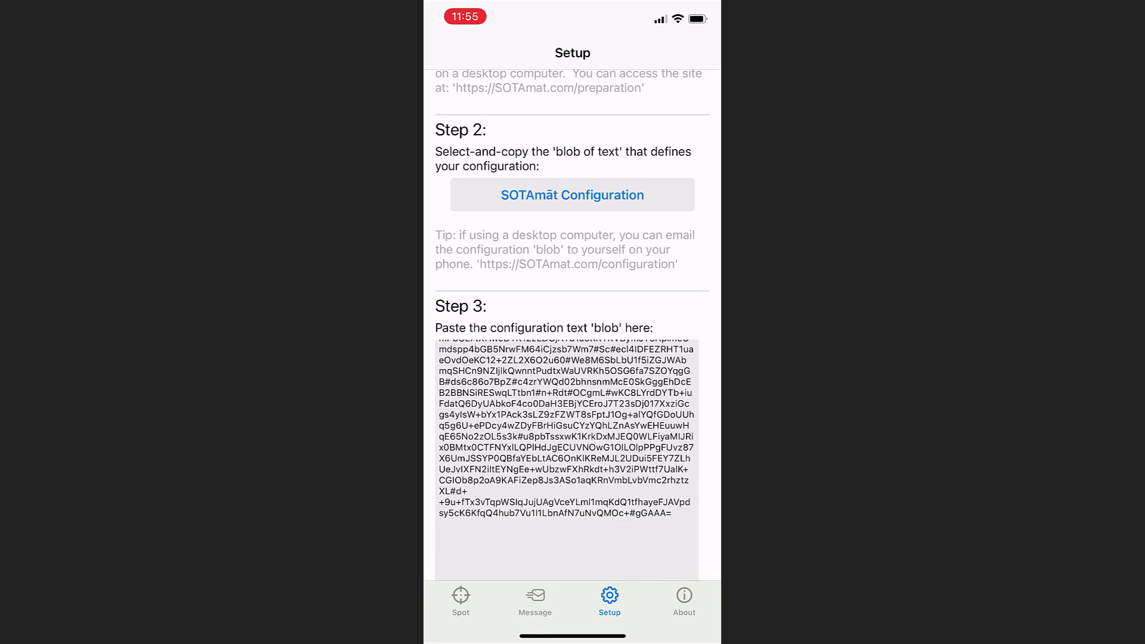
pyautogui.scroll(3, 567, 460)
pyautogui.scroll(-1, 566, 358)
pyautogui.scroll(-5, 567, 358)
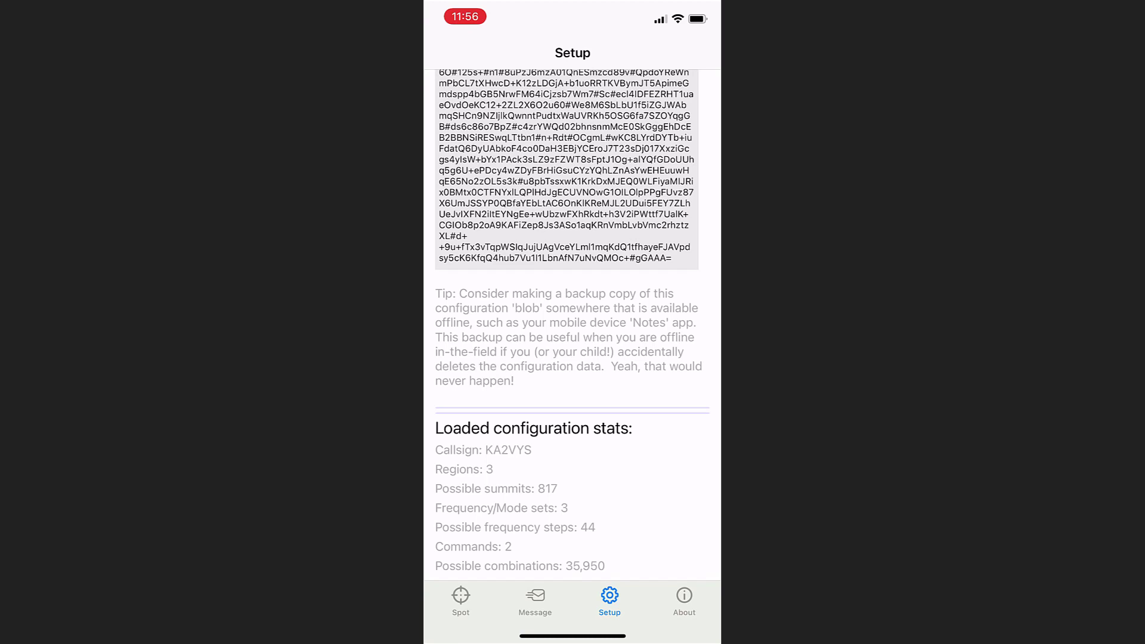
pyautogui.click(461, 599)
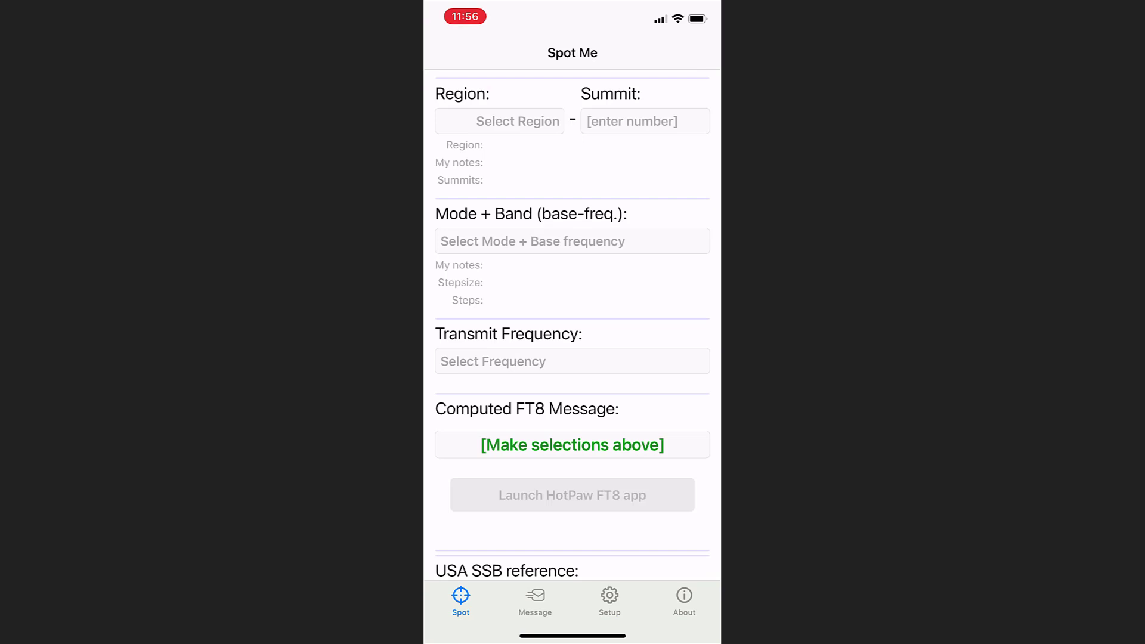
# Step: Set the spot location to region W6/CT, summit 023
pyautogui.click(518, 121)
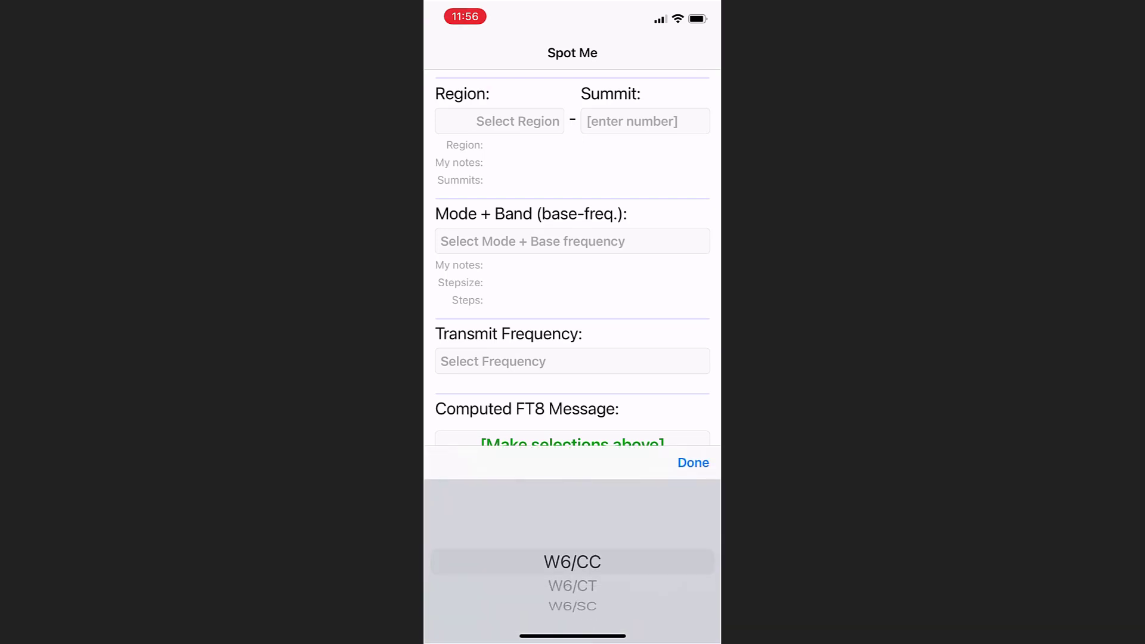
pyautogui.moveTo(572, 574); pyautogui.dragTo(572, 550)
pyautogui.click(693, 462)
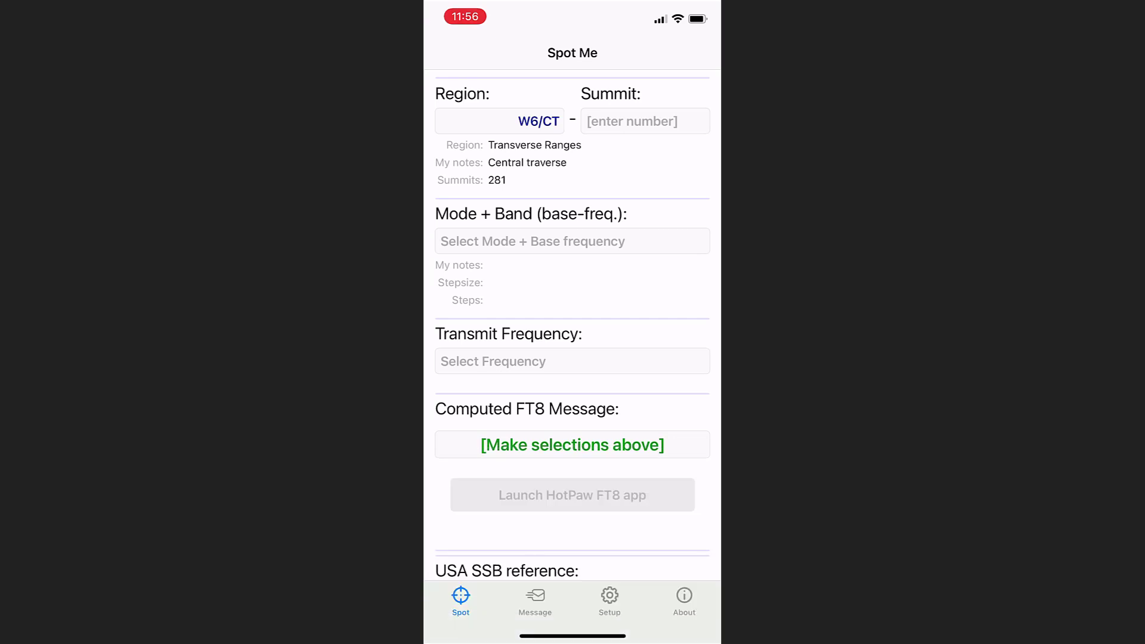
pyautogui.click(632, 121)
pyautogui.write('002')
# Step: Choose SSB 14.225 MHz with a 14.279 MHz transmit frequency and send the message to HotPaw FT8
pyautogui.click(572, 241)
pyautogui.moveTo(573, 557); pyautogui.dragTo(572, 533)
pyautogui.click(693, 463)
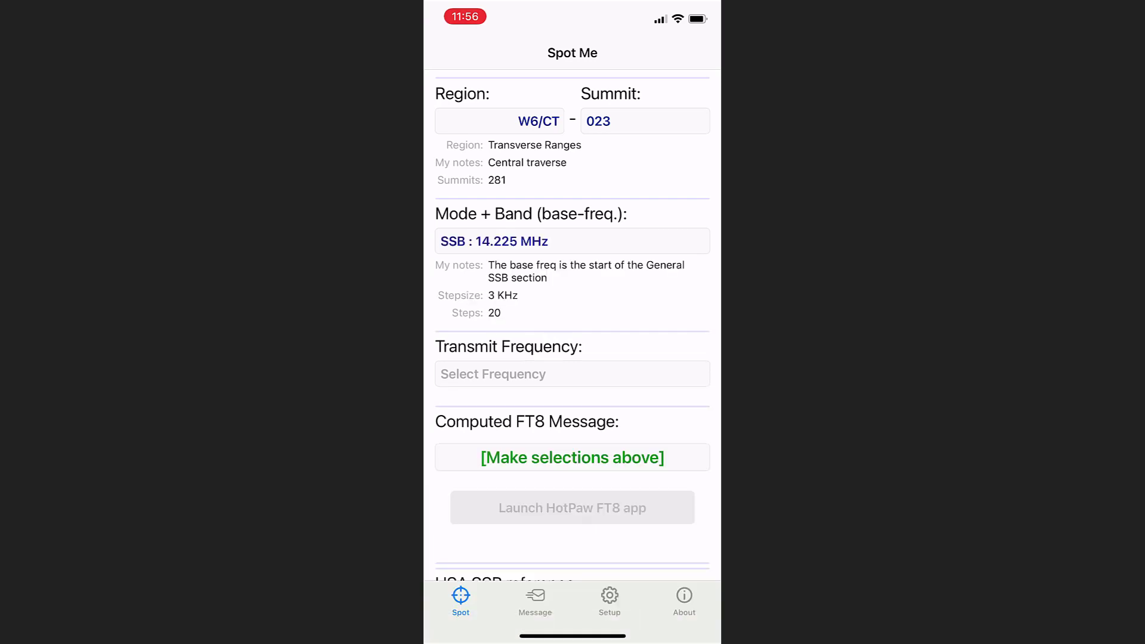
pyautogui.click(573, 373)
pyautogui.moveTo(573, 597)
pyautogui.mouseDown()
pyautogui.moveTo(572, 537)
pyautogui.moveTo(573, 586)
pyautogui.mouseUp()
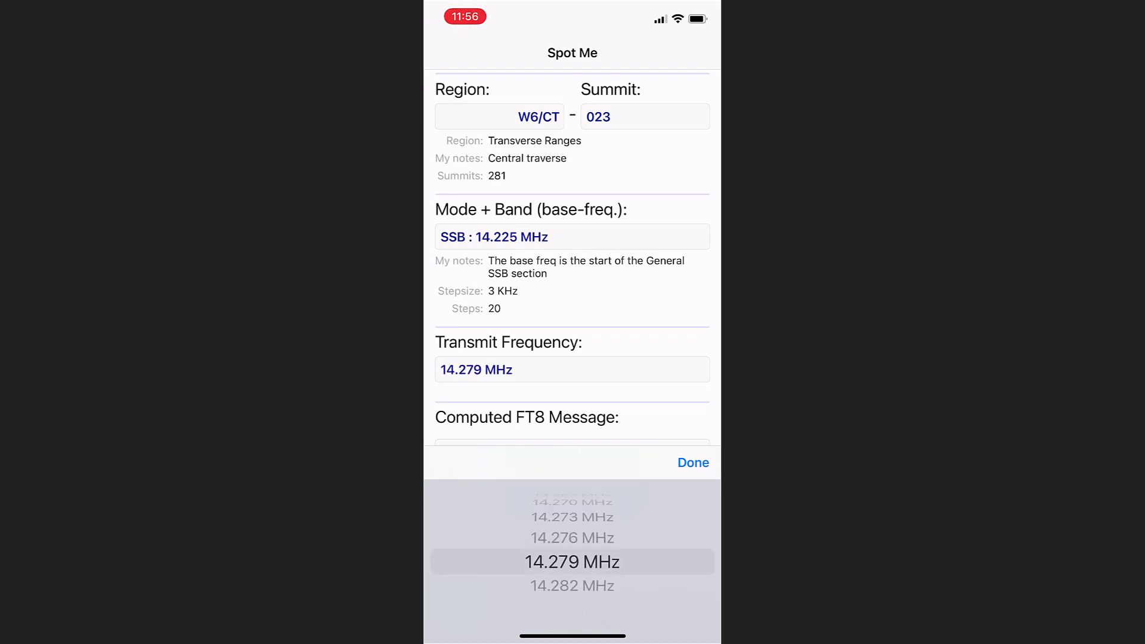
pyautogui.click(692, 463)
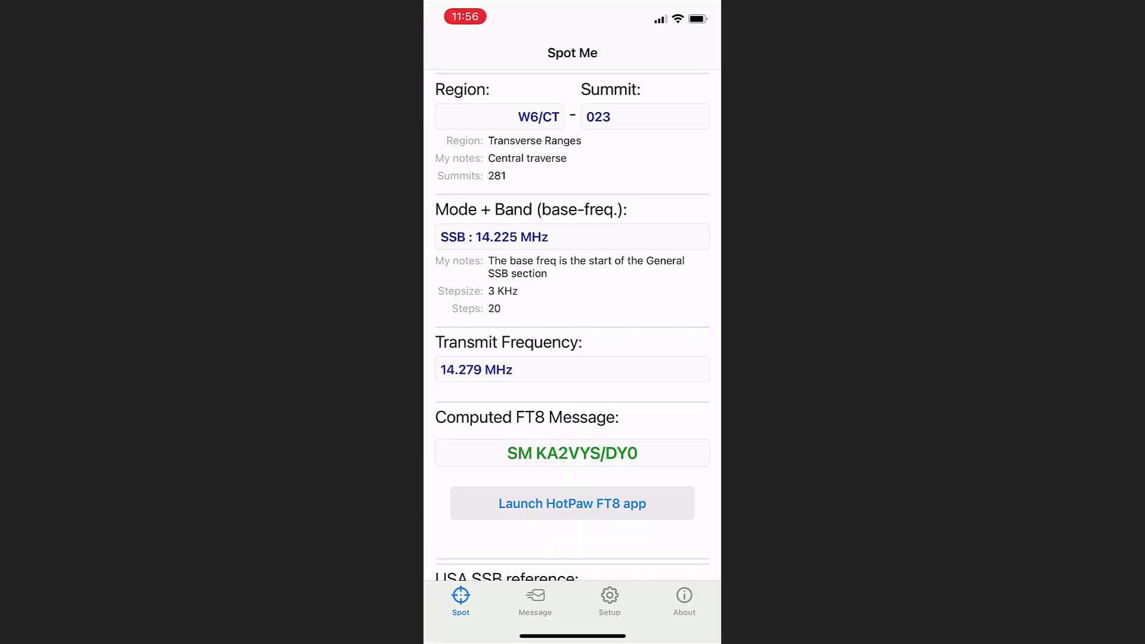
pyautogui.scroll(-3, 572, 327)
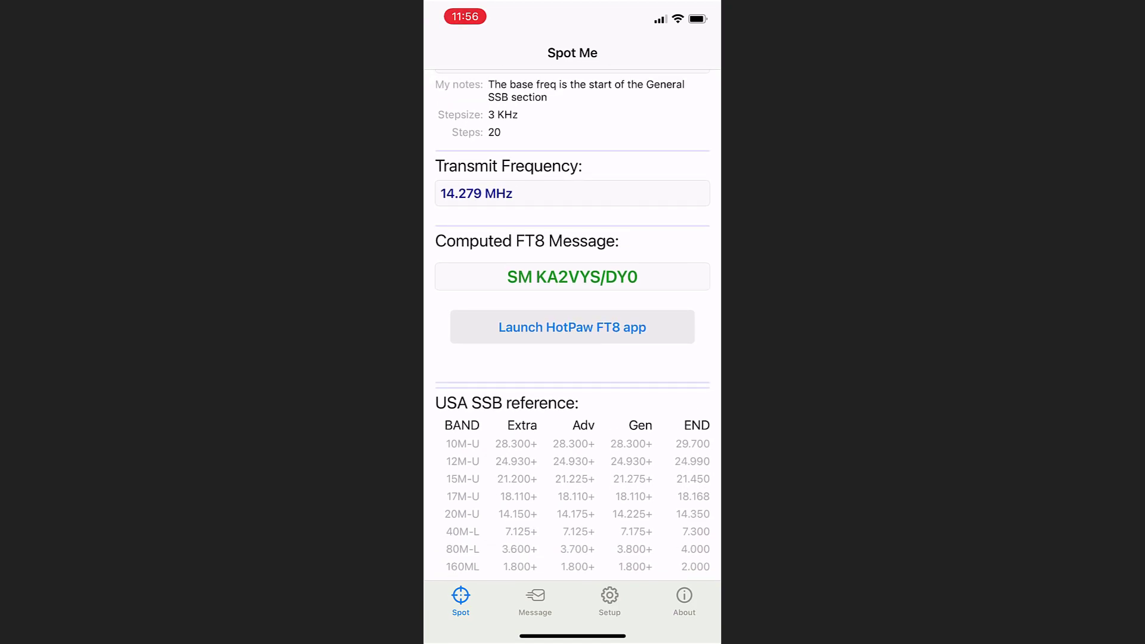
pyautogui.click(572, 327)
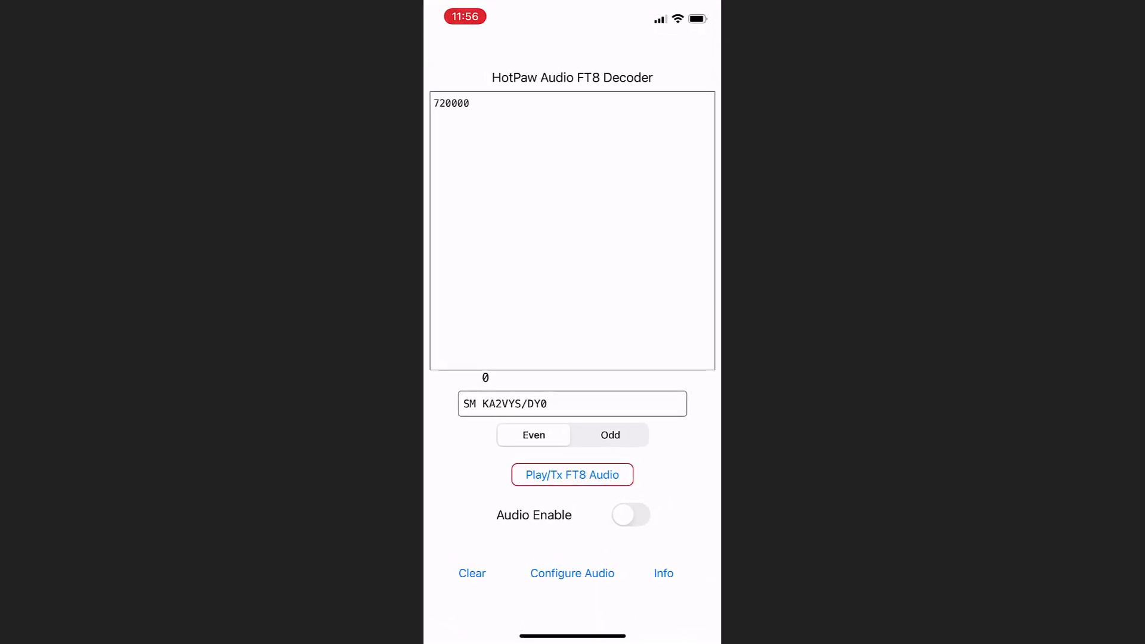
# Step: Enable audio in HotPaw FT8 to start decoding, then view the Tx/Audio configuration
pyautogui.click(631, 515)
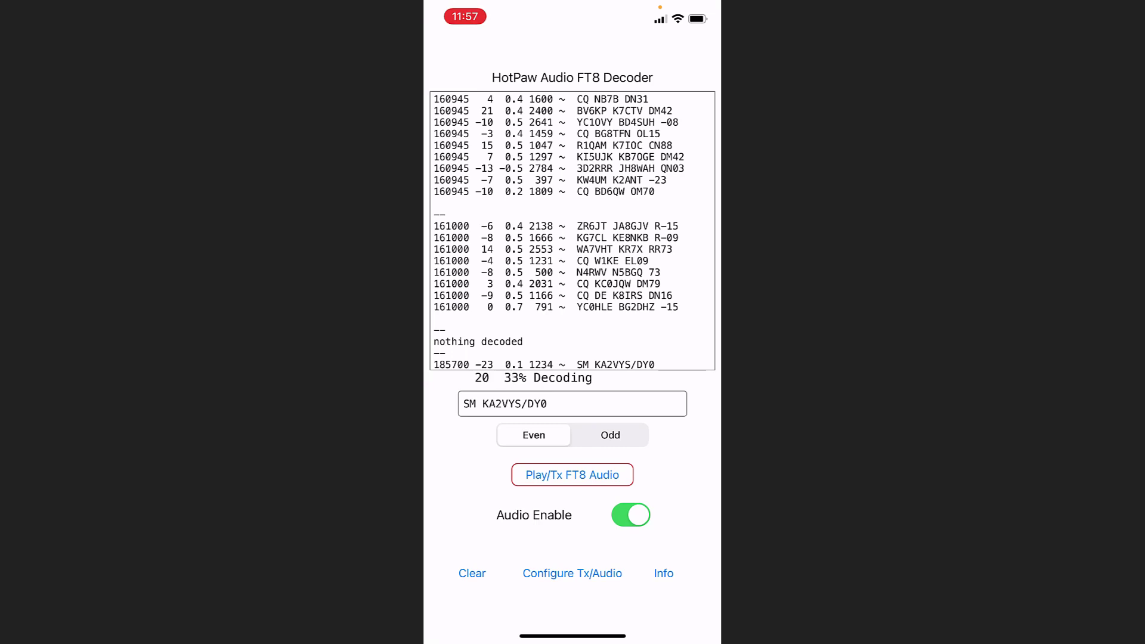
pyautogui.click(572, 573)
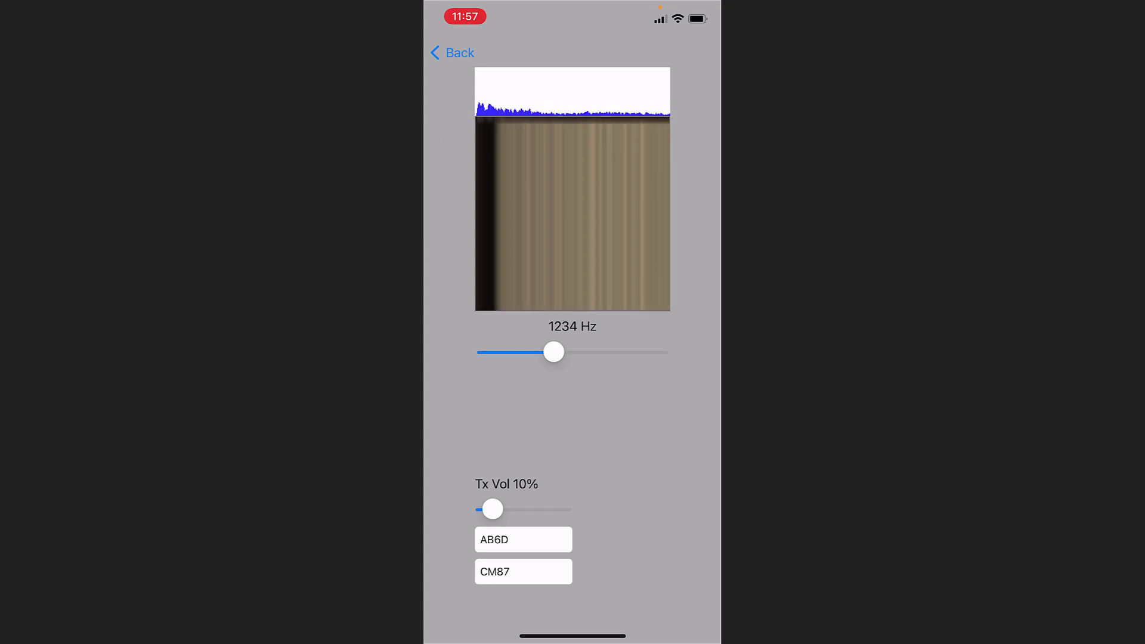
# Step: Back on the decoder, transmit the W6/CT-023 FT8 spot message
pyautogui.click(452, 53)
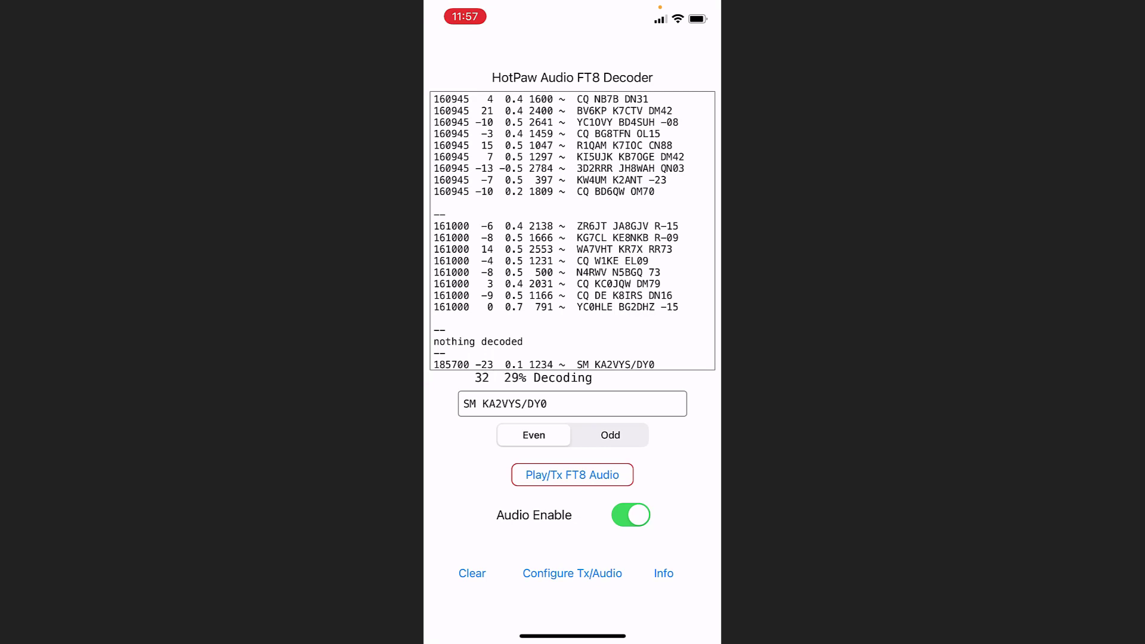
pyautogui.click(571, 475)
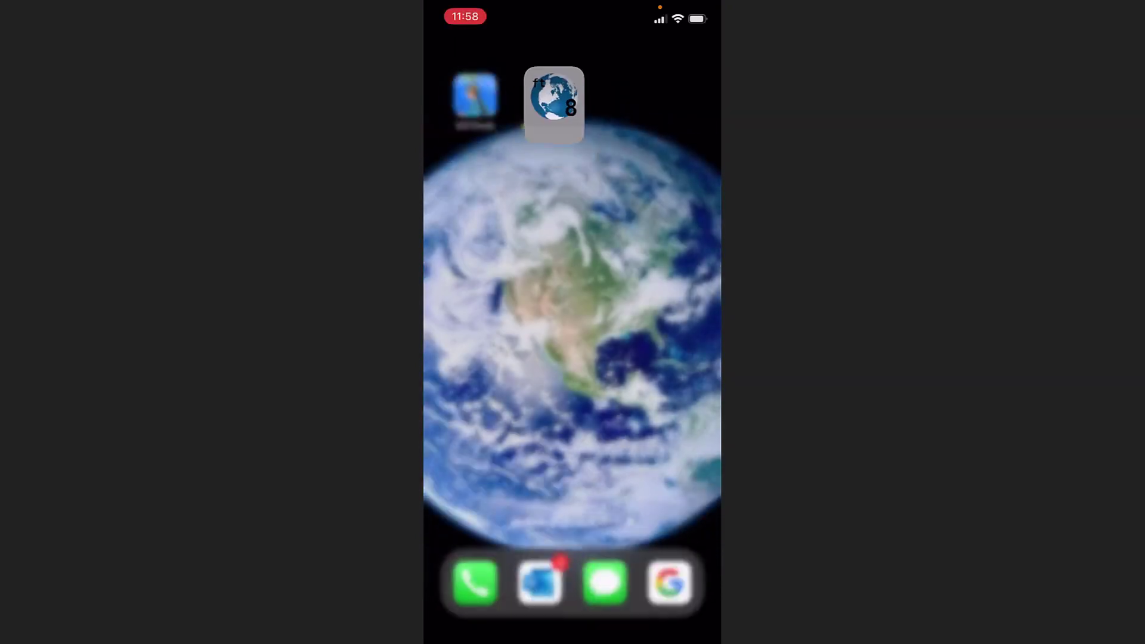
# Step: In SOTAmat's Message tab, select predefined command 1: SMS 'I'm OK'
pyautogui.click(473, 91)
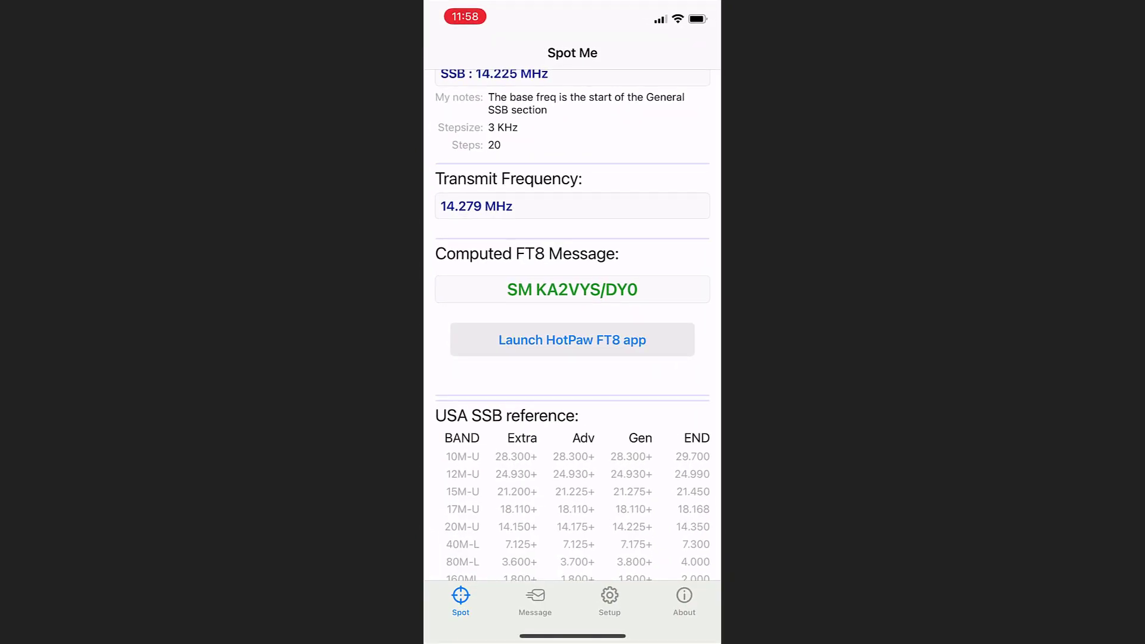
pyautogui.click(535, 601)
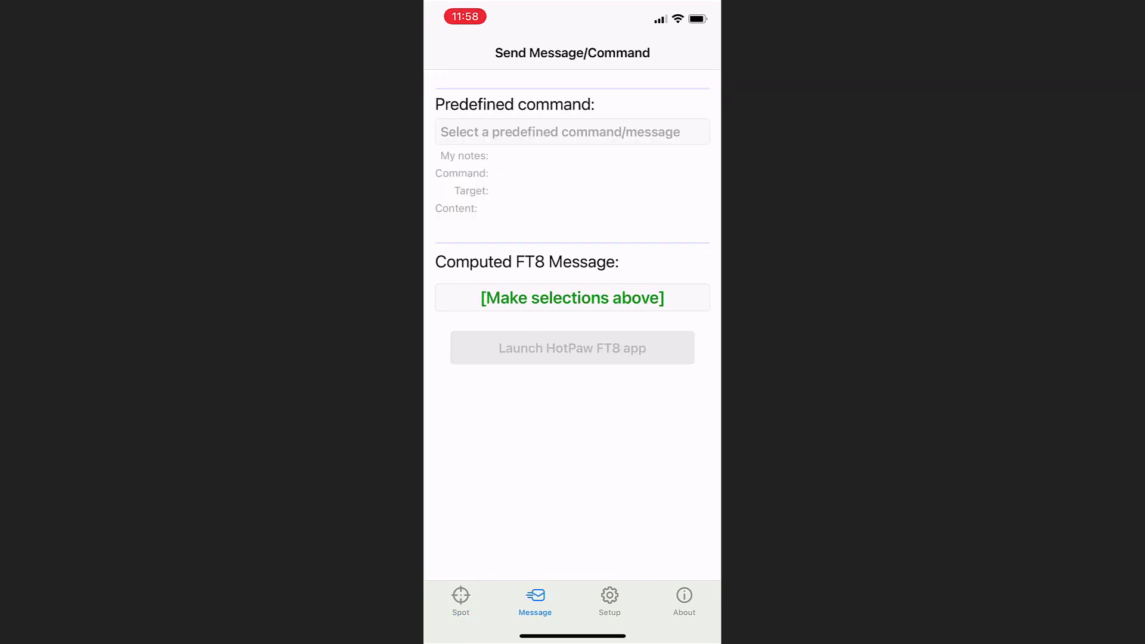
pyautogui.click(573, 131)
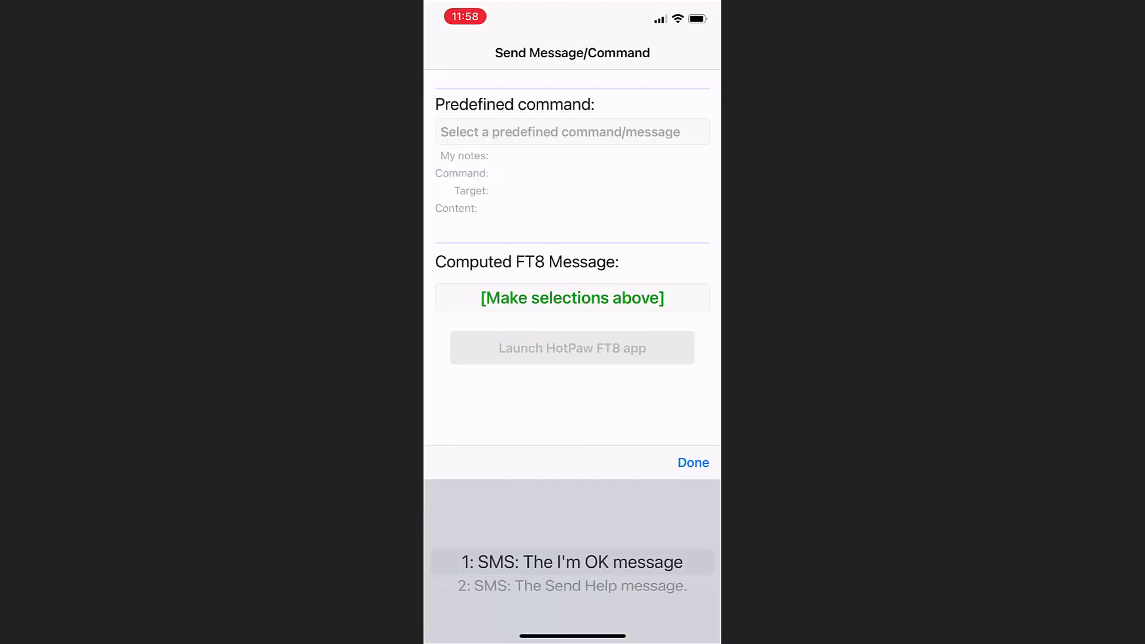
pyautogui.moveTo(573, 566)
pyautogui.mouseDown()
pyautogui.moveTo(573, 539)
pyautogui.moveTo(572, 586)
pyautogui.mouseUp()
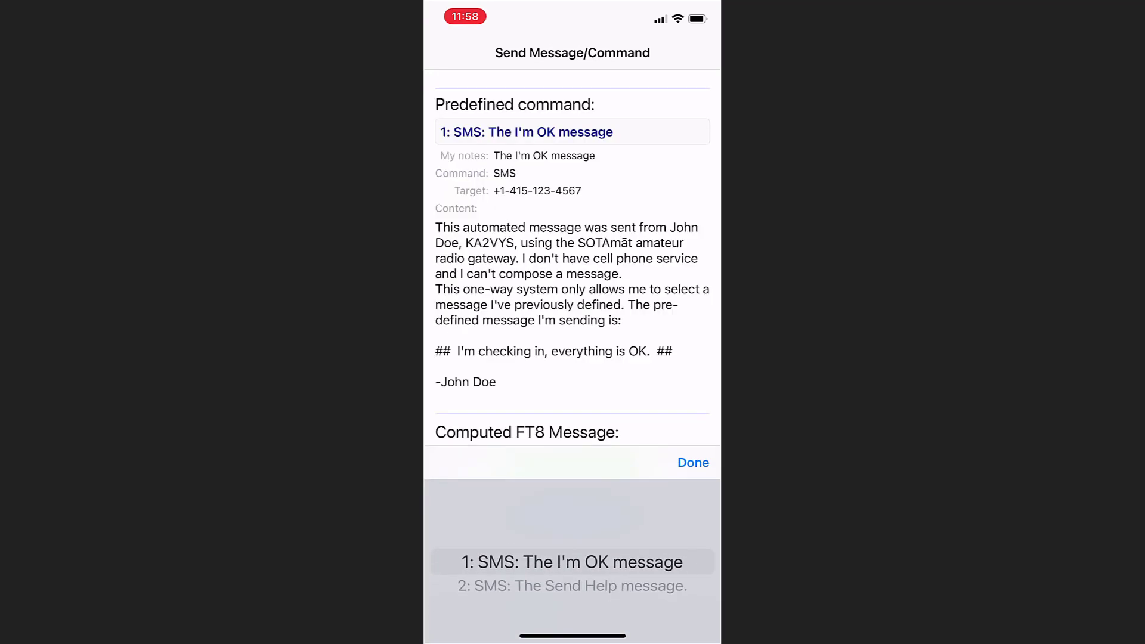
pyautogui.click(693, 463)
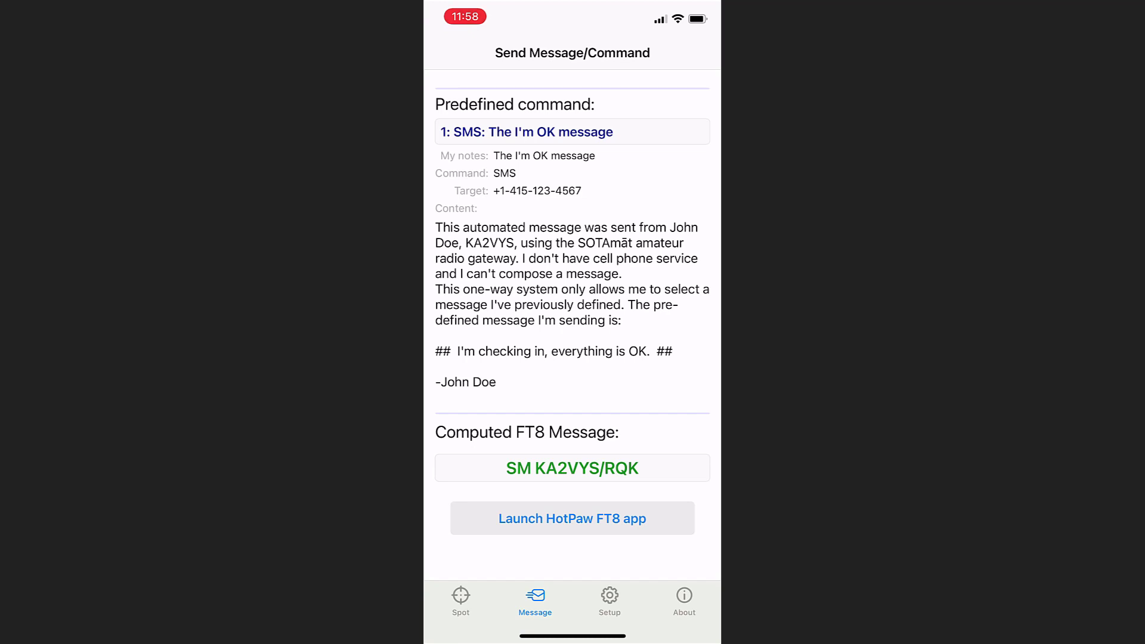
# Step: Load the I'm OK message into HotPaw FT8 and enable audio to transmit it
pyautogui.click(572, 518)
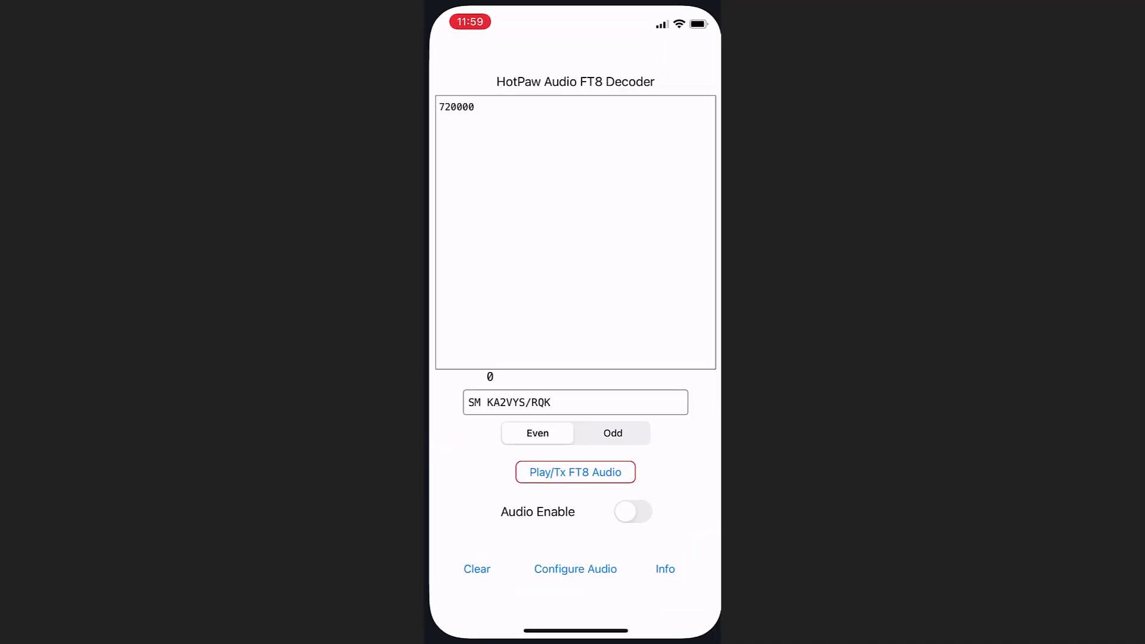
pyautogui.click(631, 515)
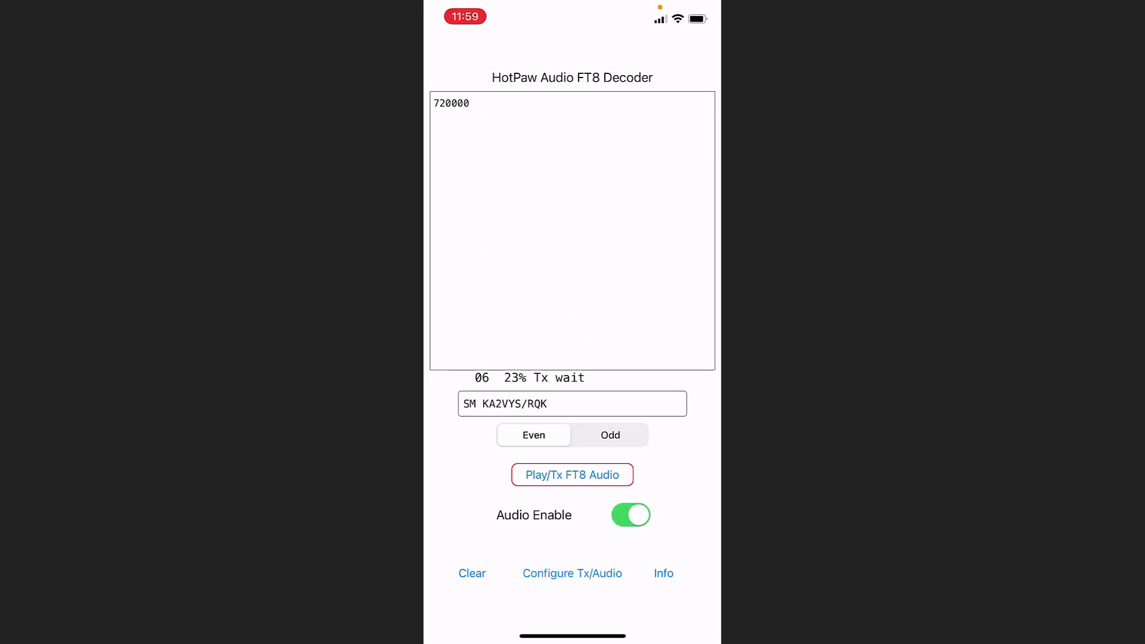